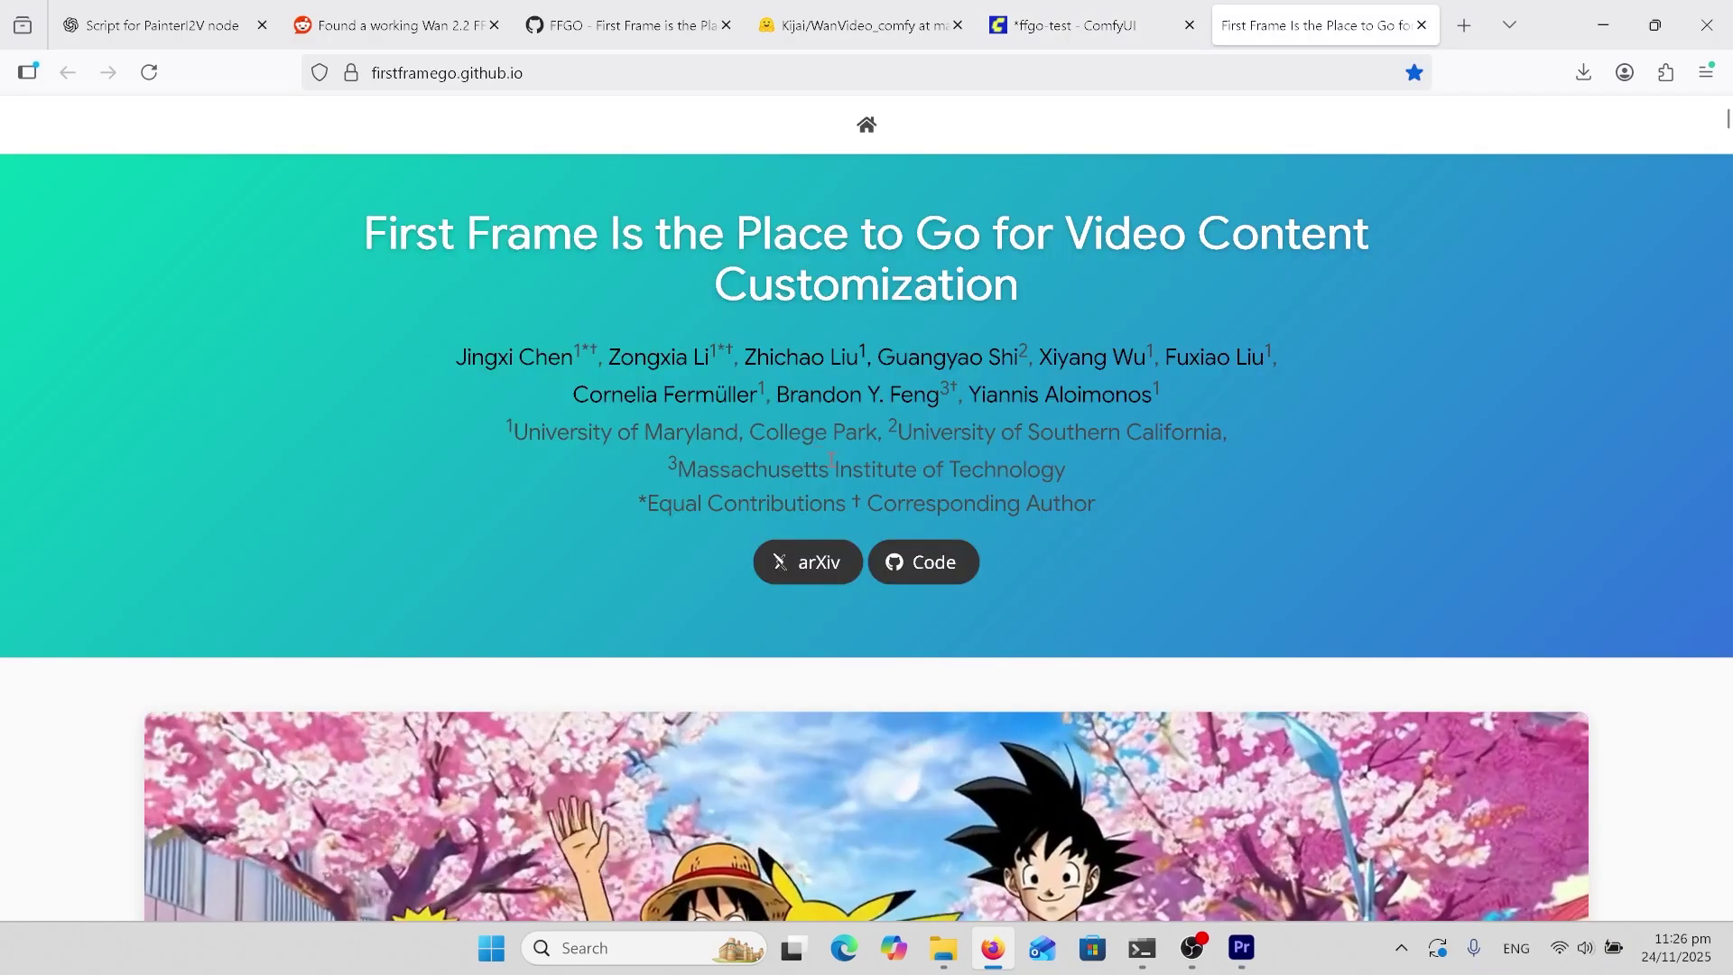
Step: Scroll down the firstframego project page to the anime character demo video
scroll(749, 448, down, 5)
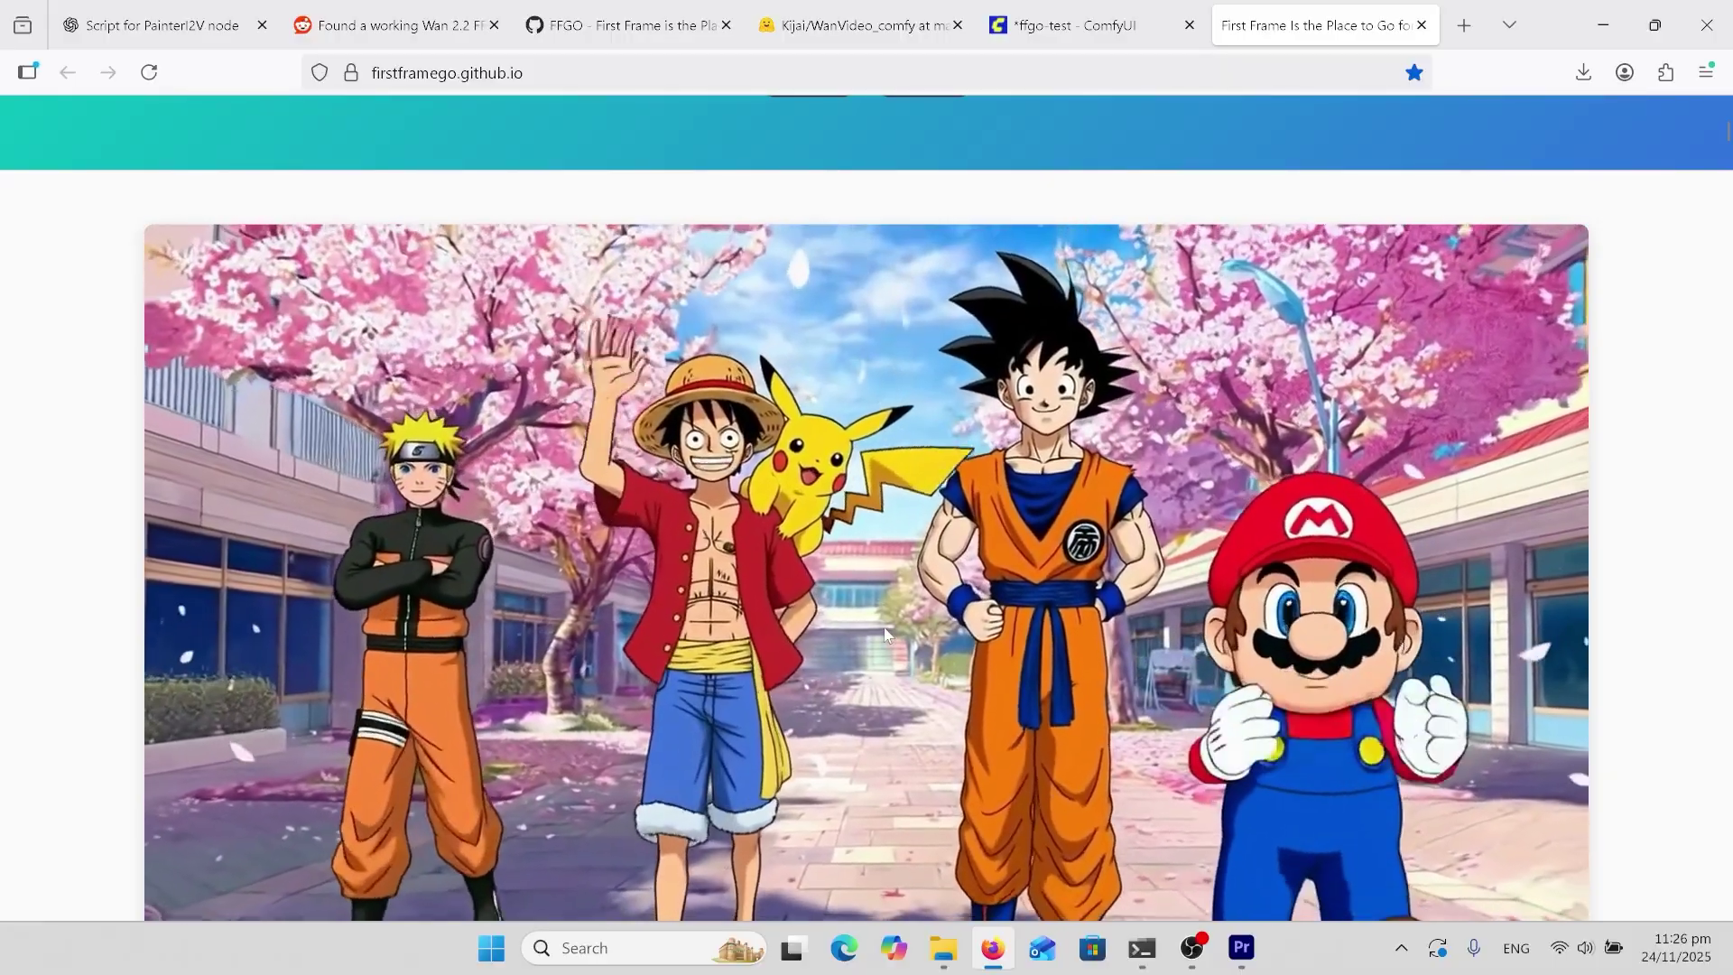
scroll(885, 635, down, 3)
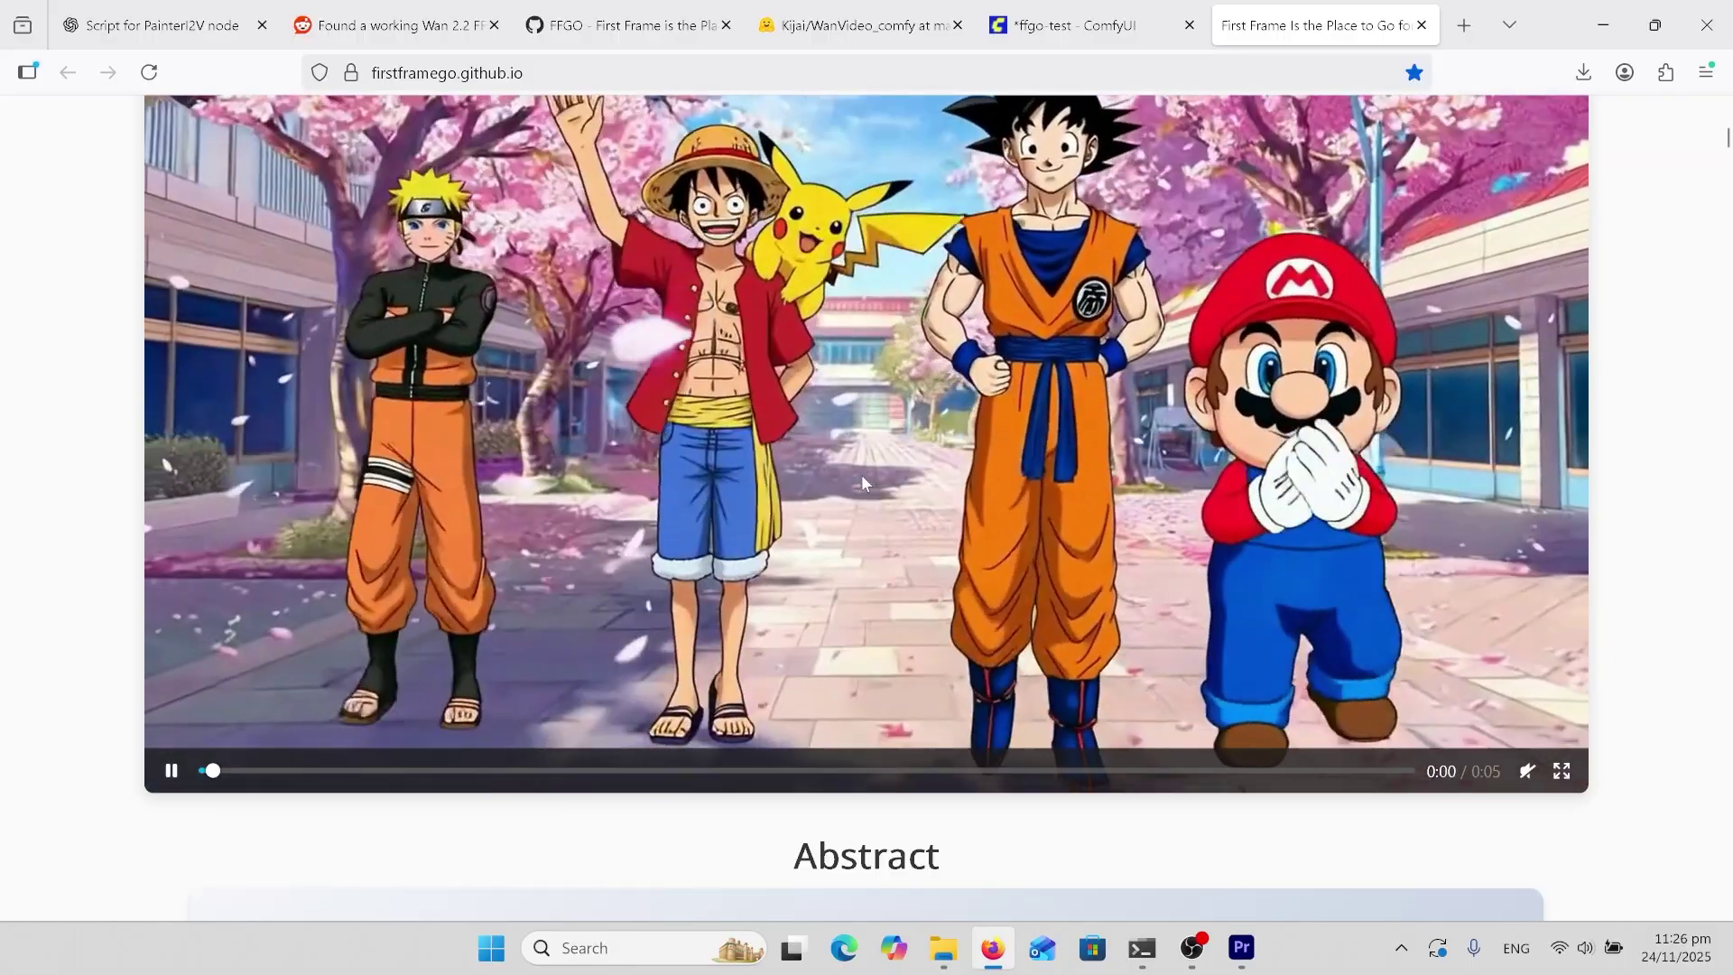
Step: Scroll past the Abstract to the Teddy Bear three-reference comparison of Wan2.2, SkyReels-A2, VACE and Ours
scroll(863, 479, down, 5)
scroll(866, 480, down, 6)
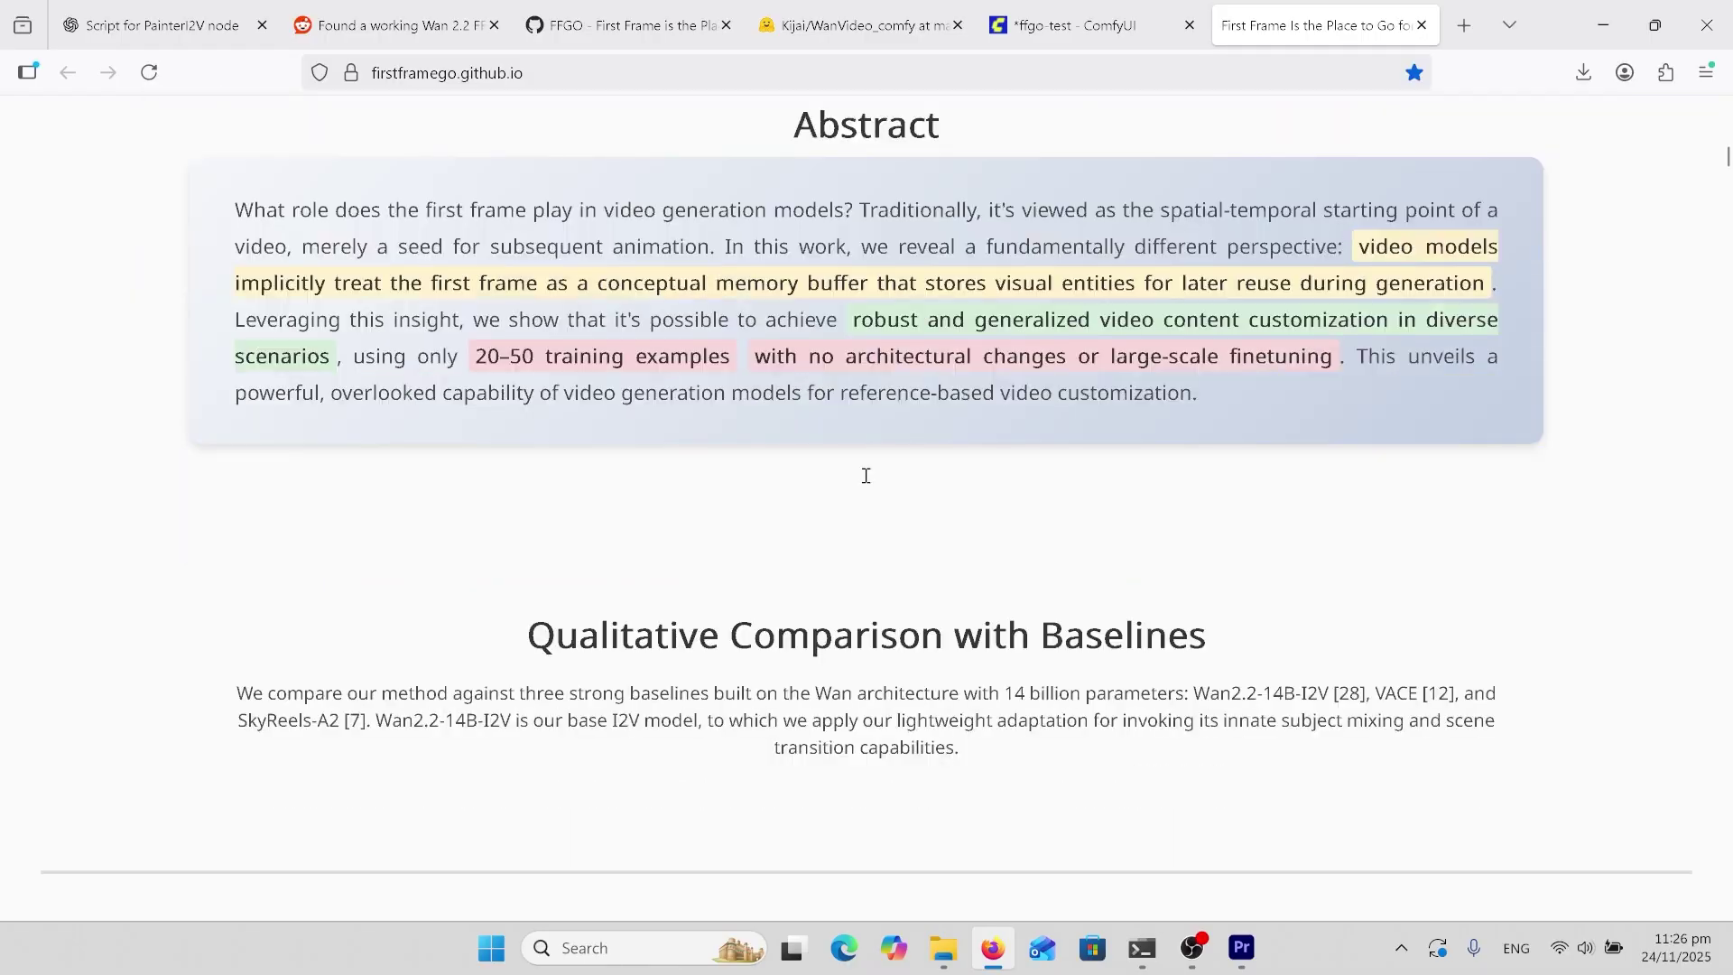
scroll(870, 483, down, 2)
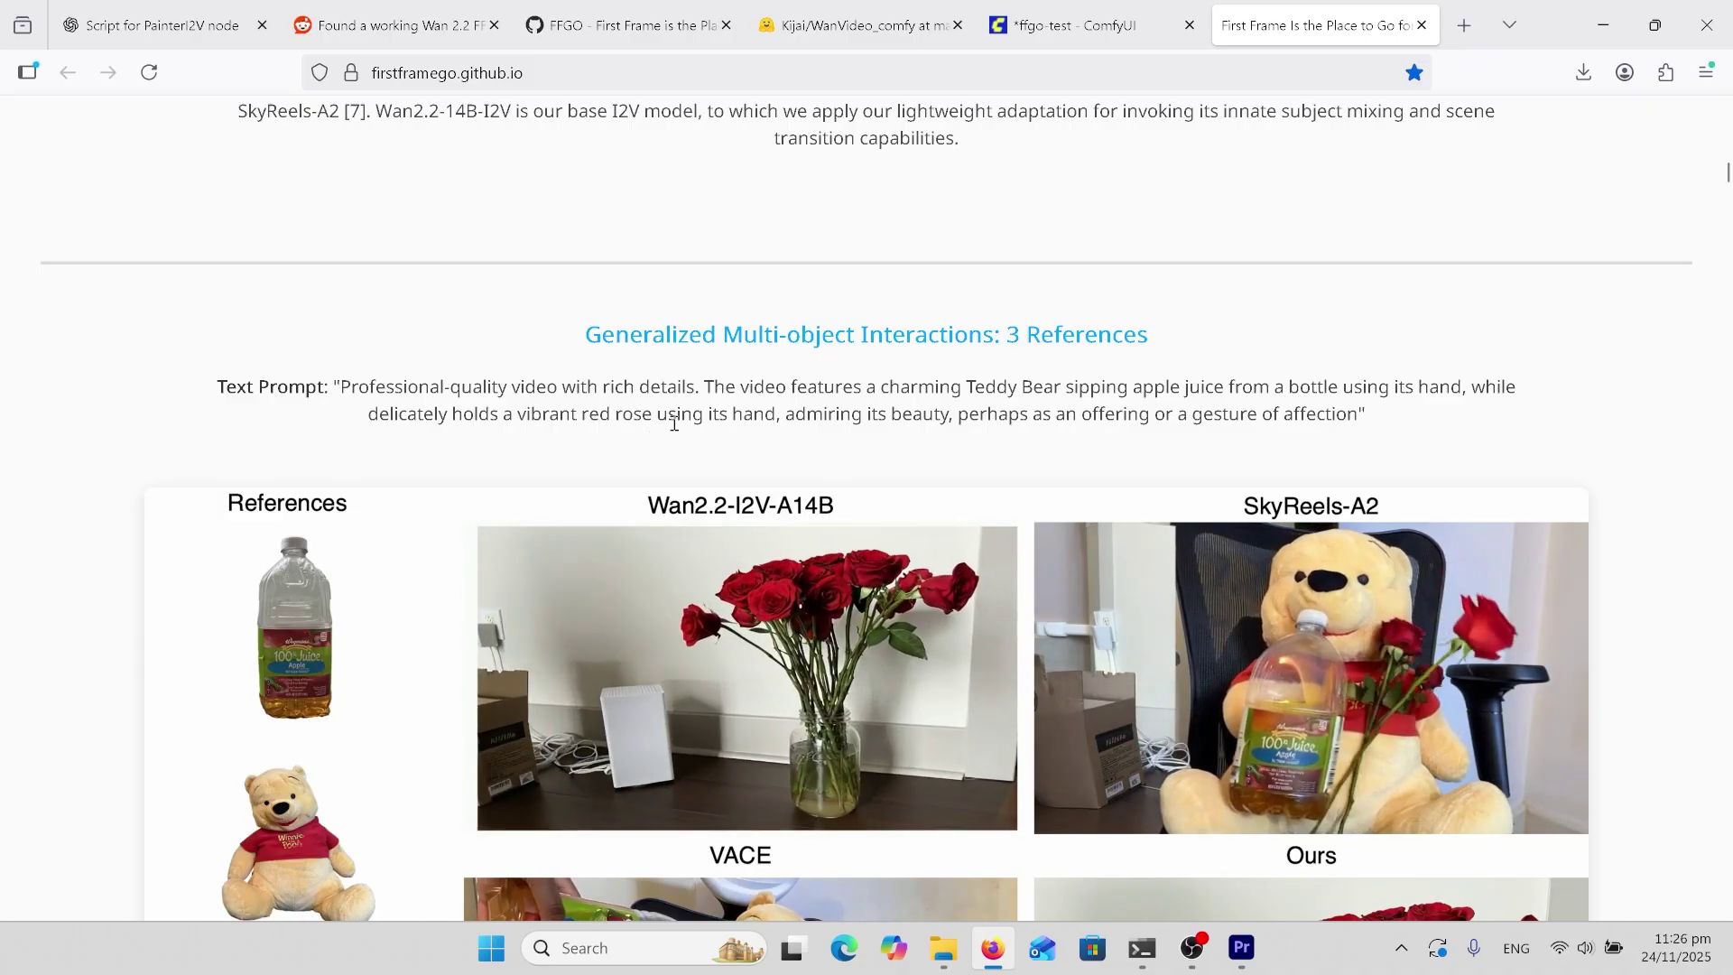
scroll(668, 425, down, 3)
scroll(674, 419, down, 1)
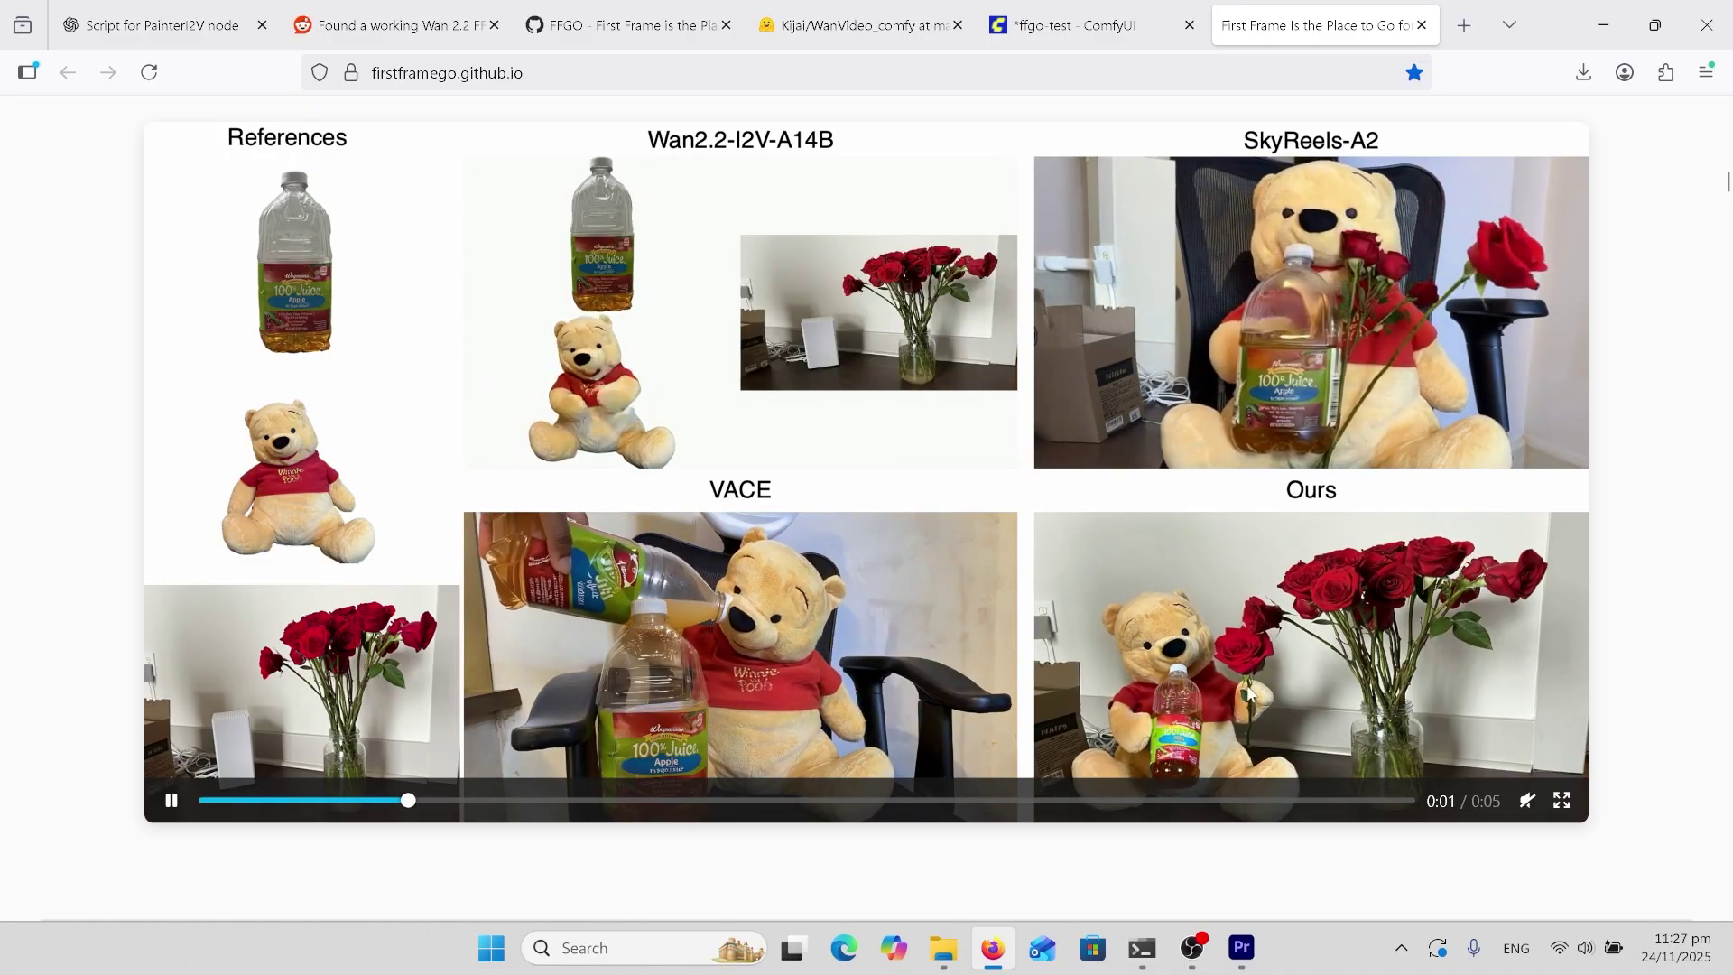
Step: Scroll through the five-reference Wukong comparison down to the toy-rocket hand-over comparison video
scroll(790, 501, down, 3)
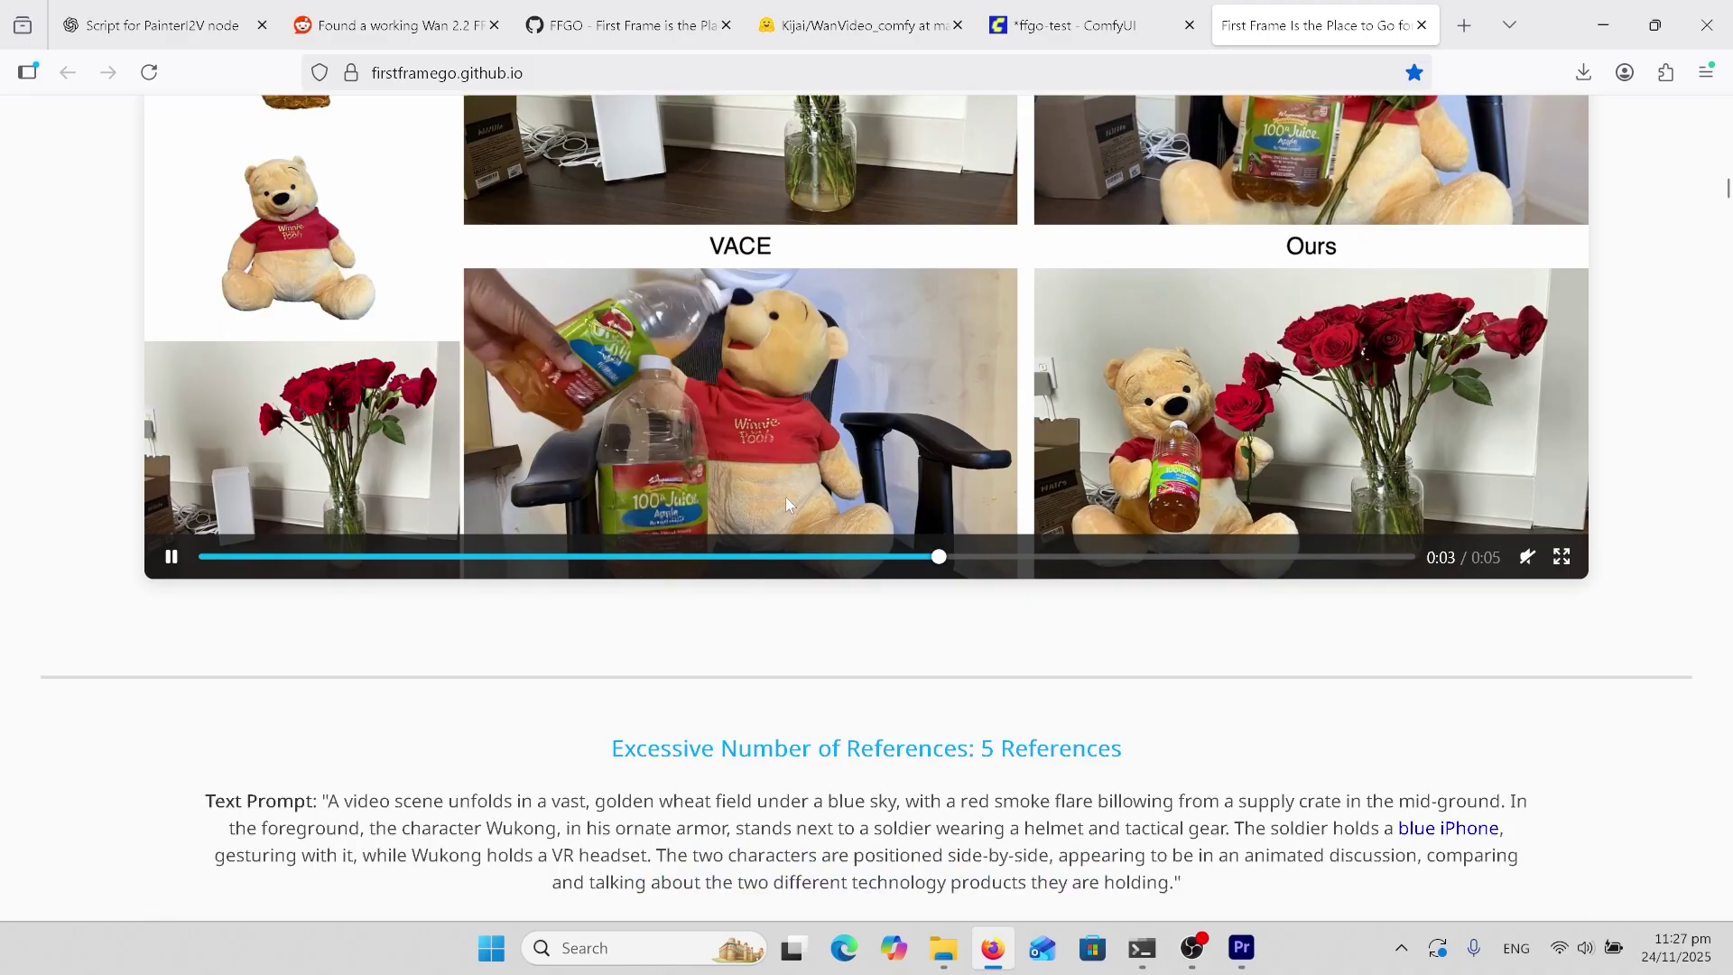
scroll(786, 501, down, 3)
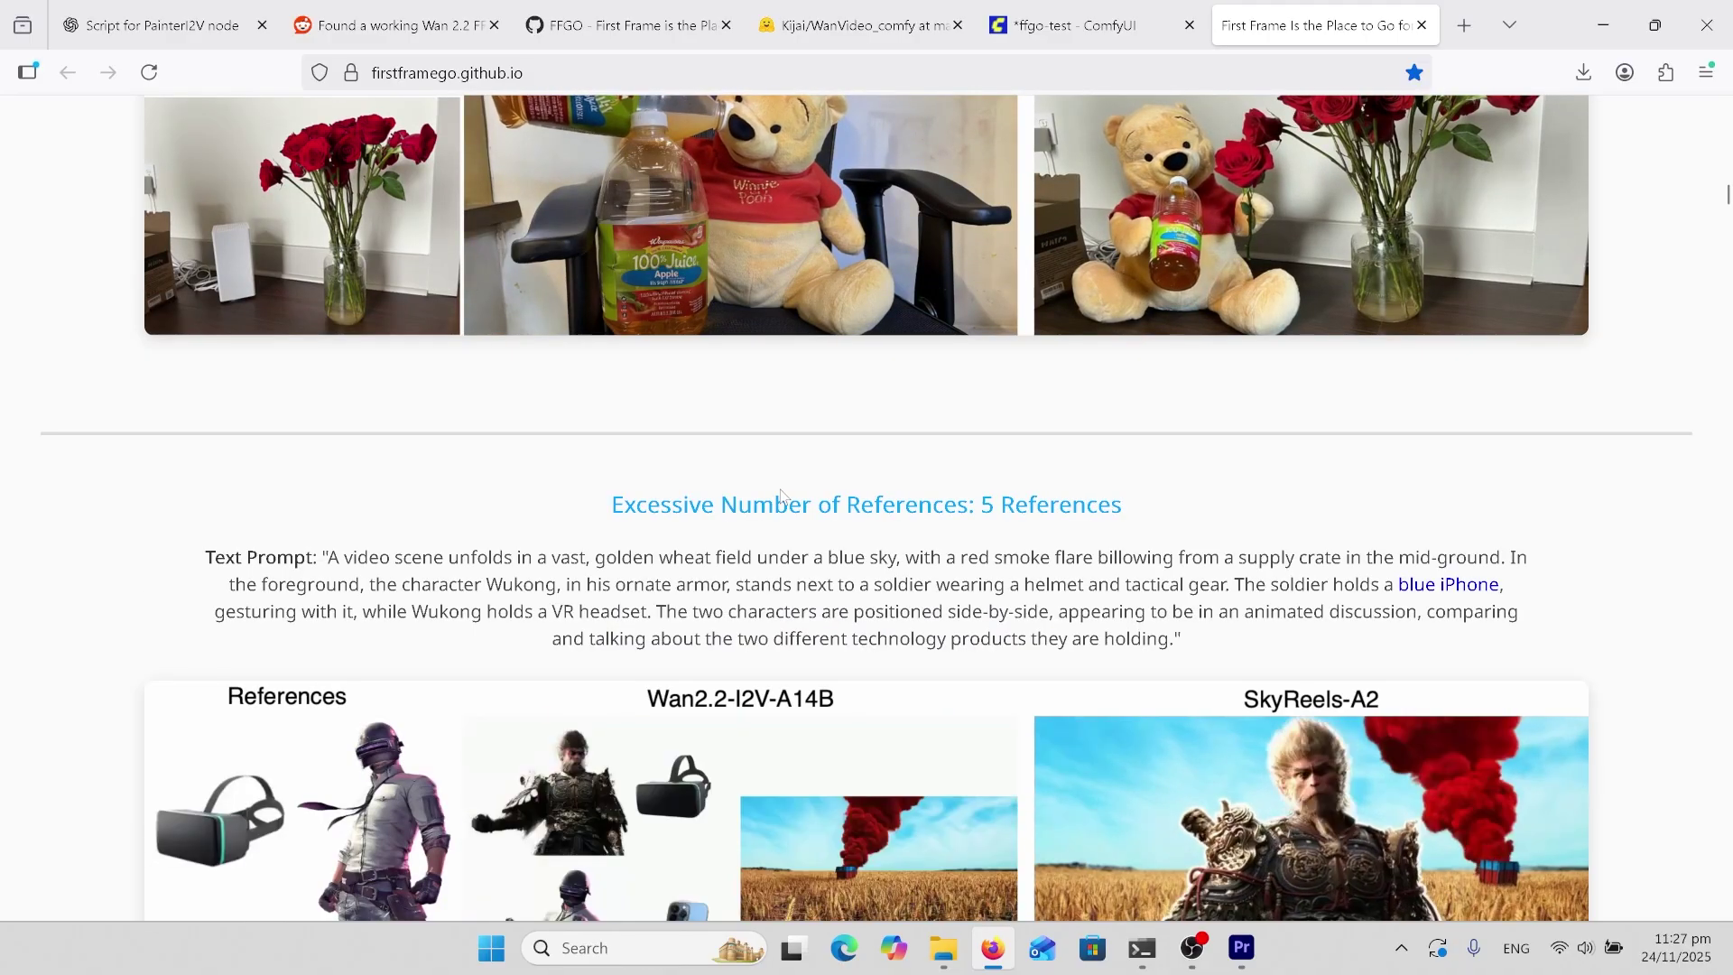
scroll(780, 495, down, 6)
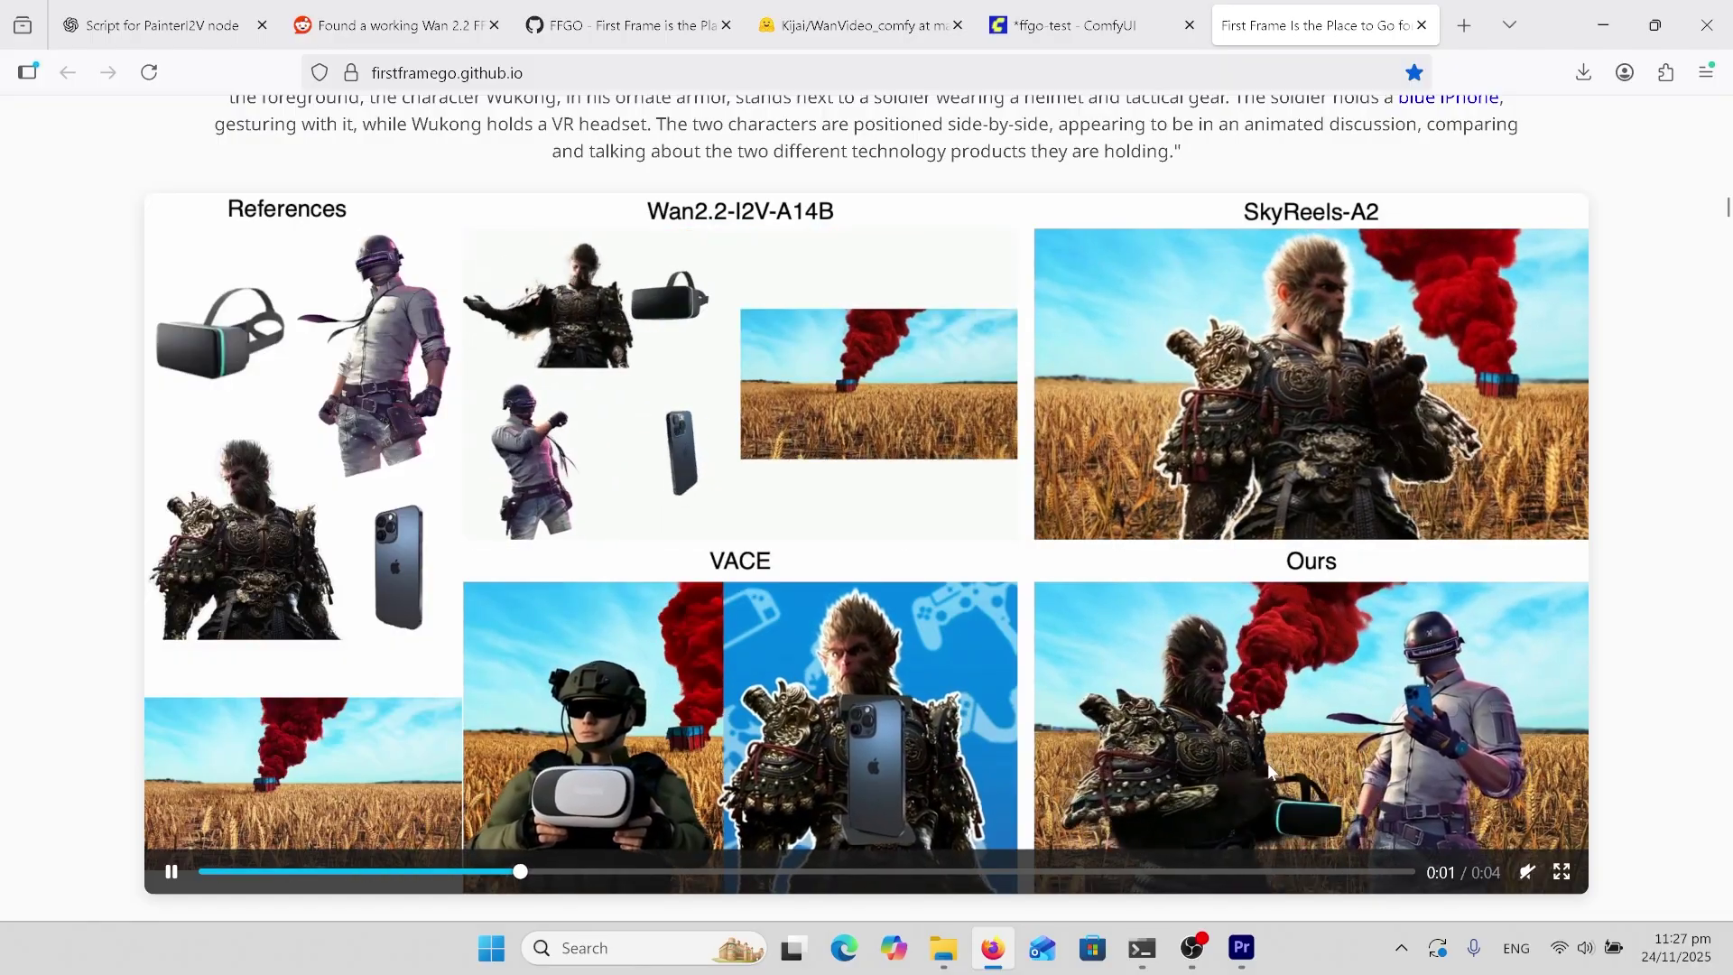
scroll(1084, 621, up, 2)
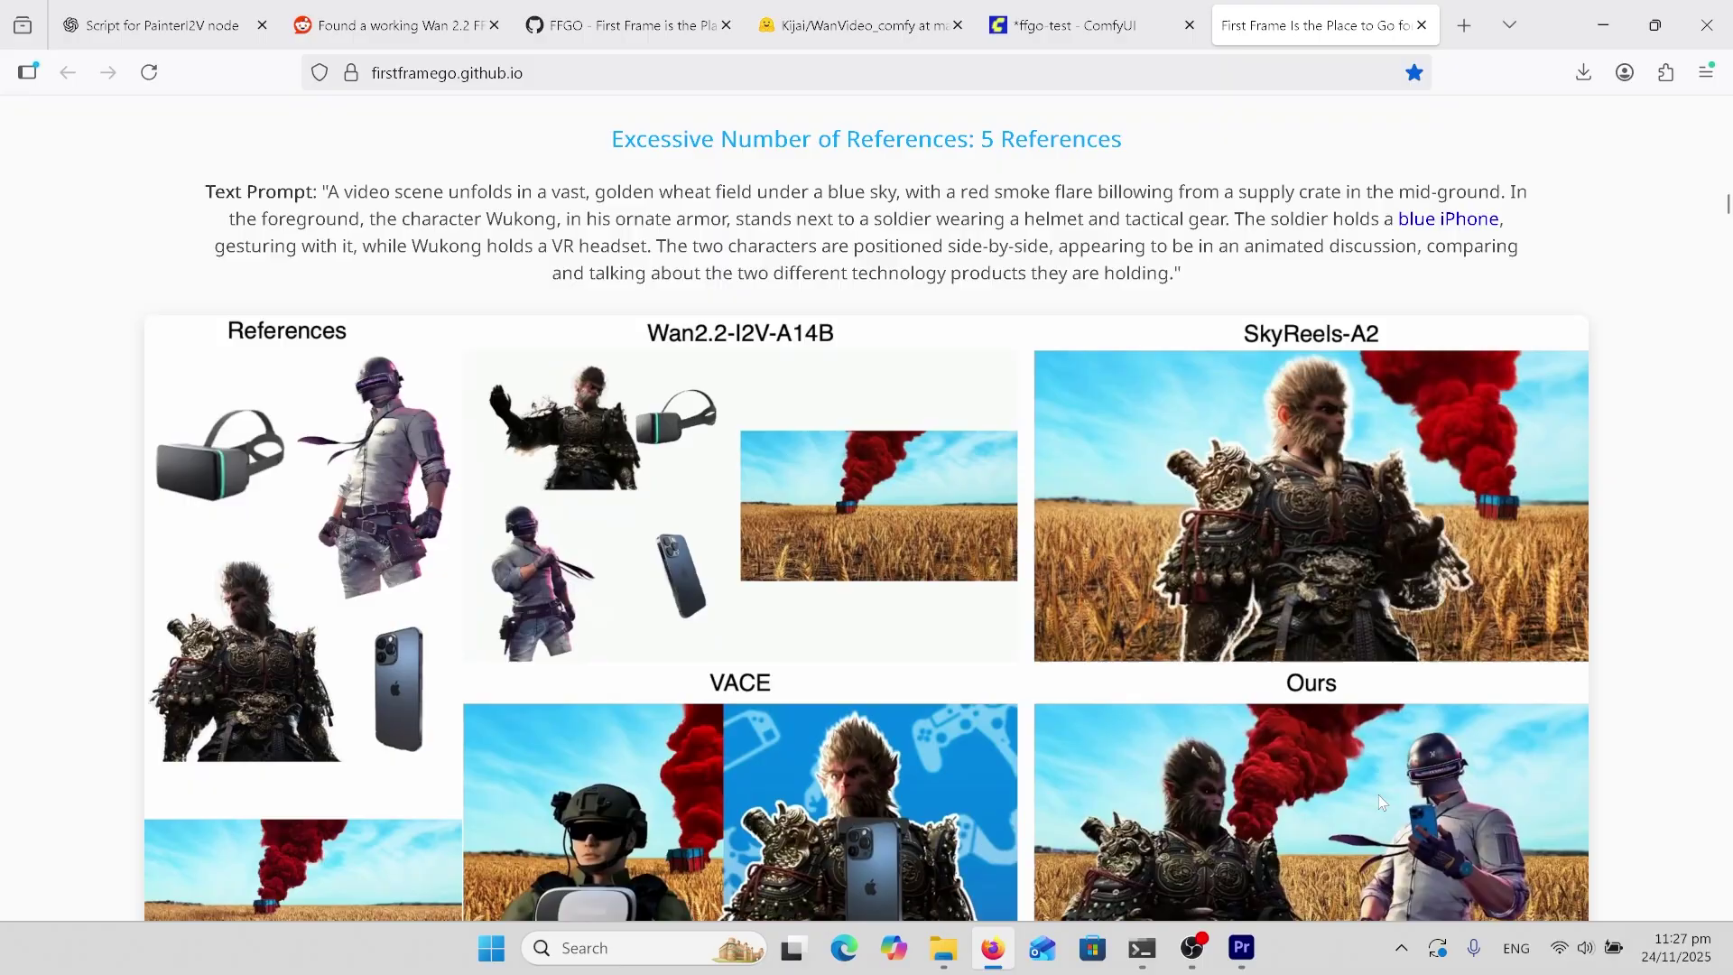
scroll(1222, 666, down, 2)
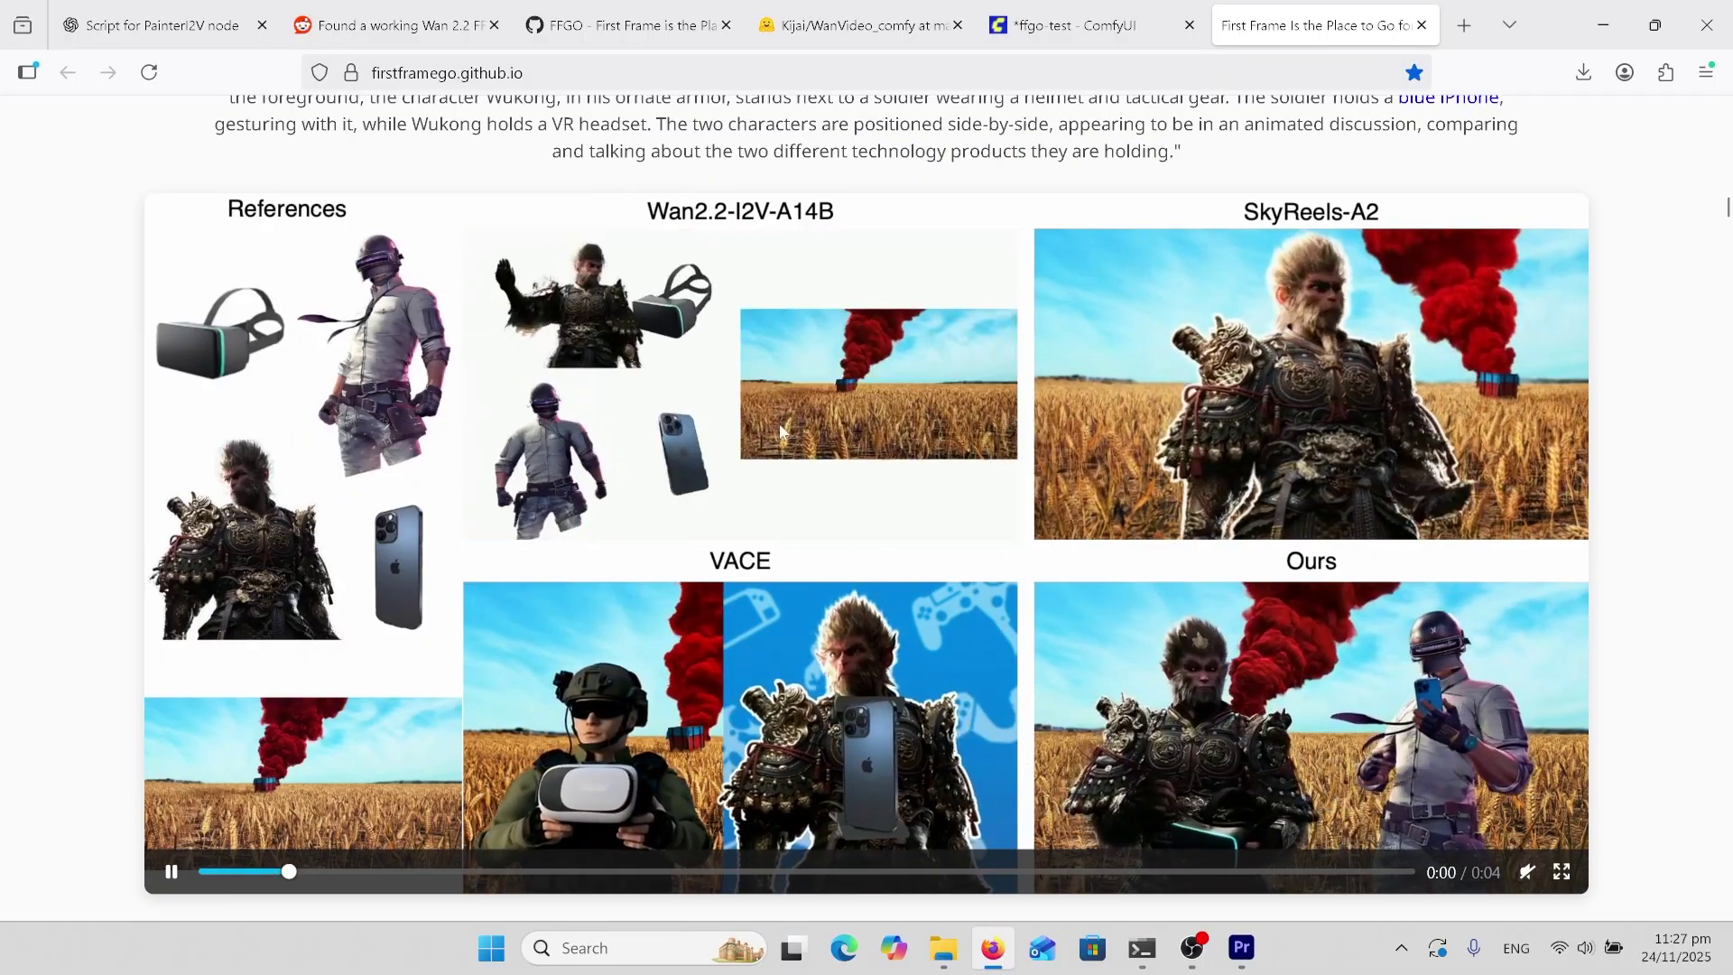
scroll(1250, 510, down, 10)
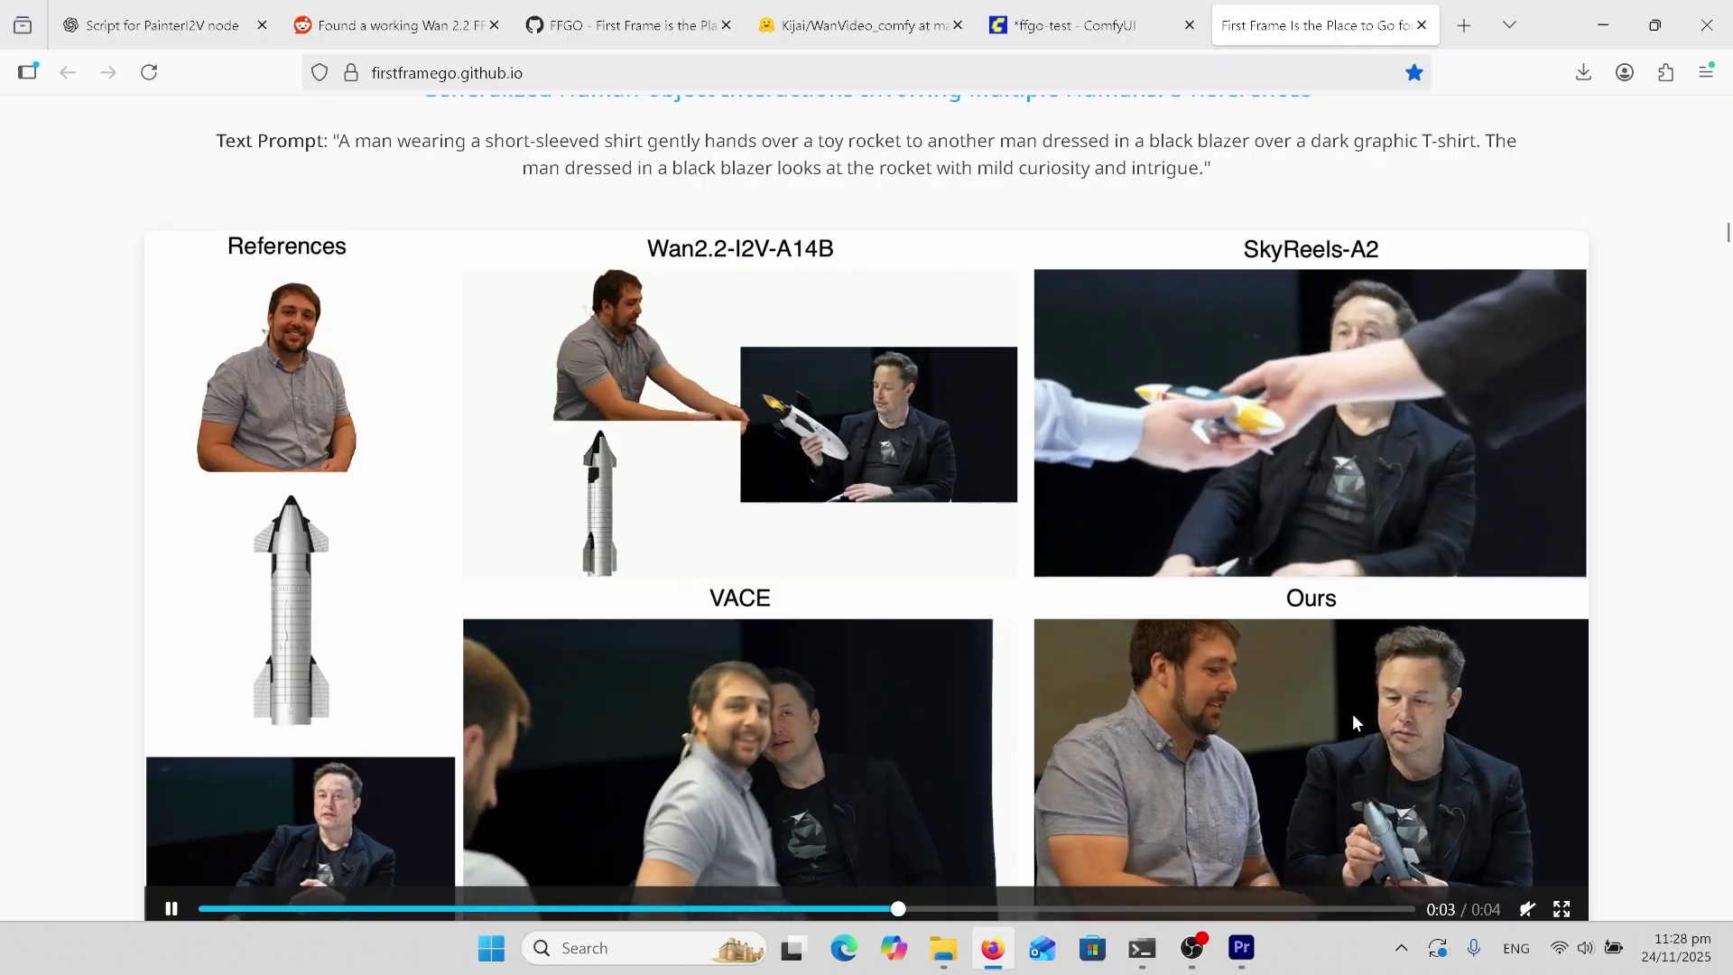
Step: Scroll past Videos 2–5 to Video 8: Product Showcasing with the Goku figure clip
scroll(1363, 695, down, 3)
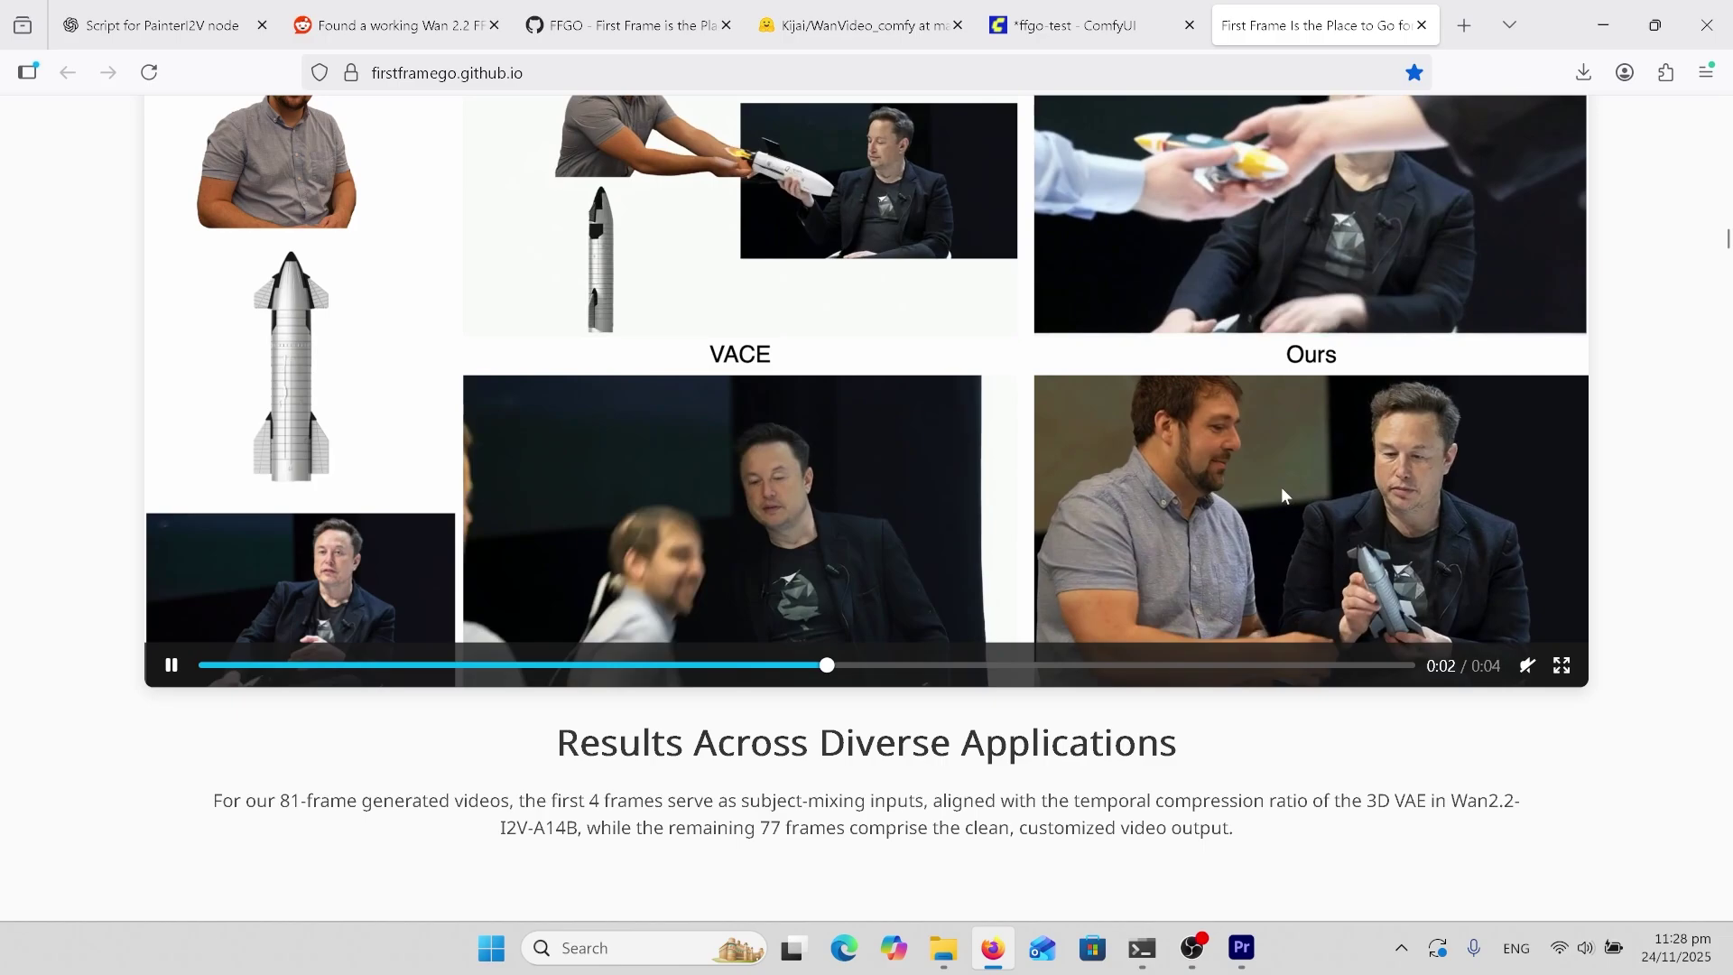
scroll(1281, 485, down, 10)
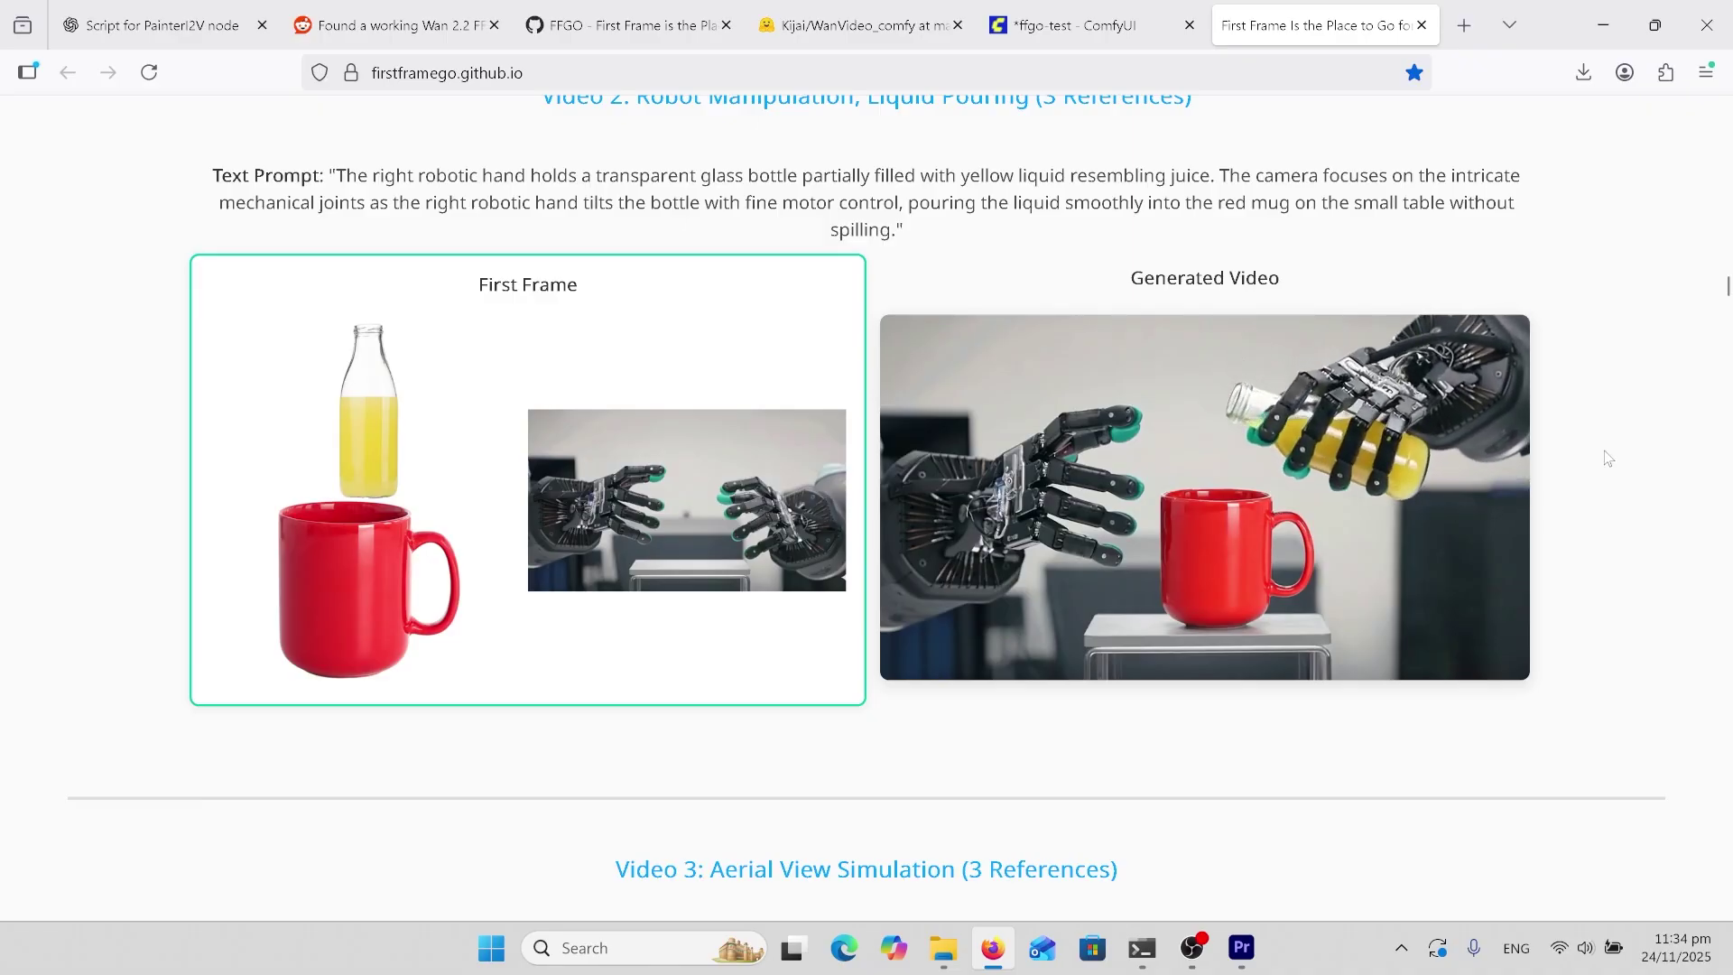
scroll(1608, 459, down, 7)
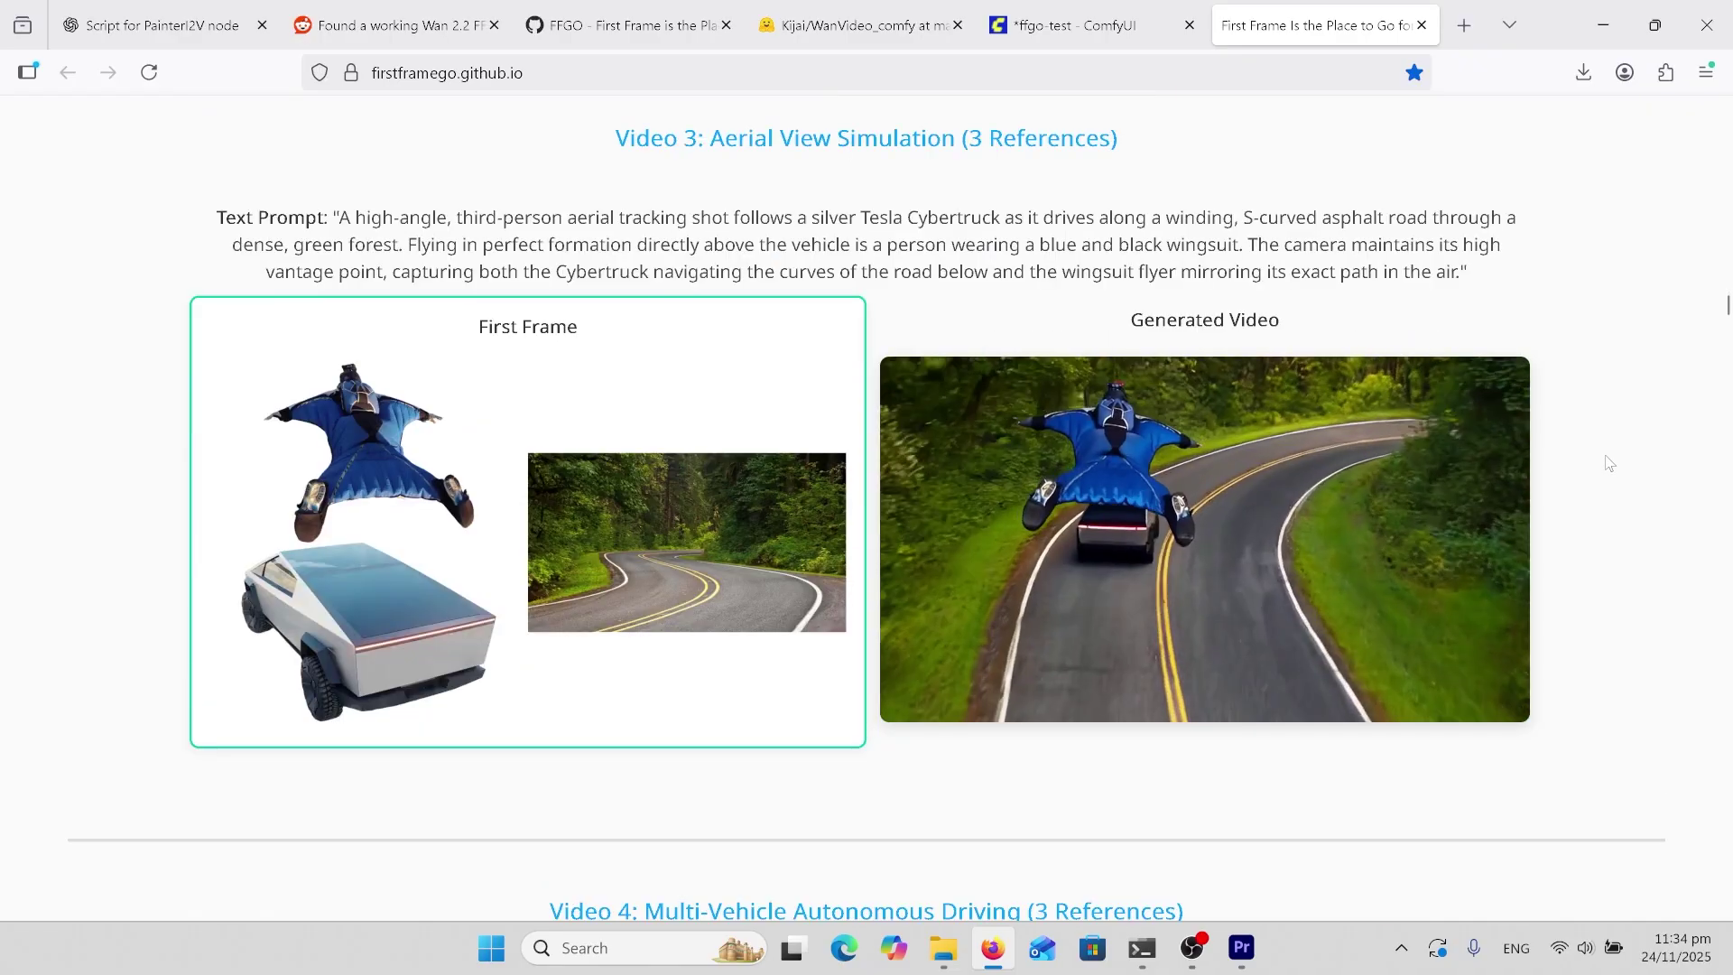
scroll(1611, 462, down, 1)
scroll(1611, 462, down, 6)
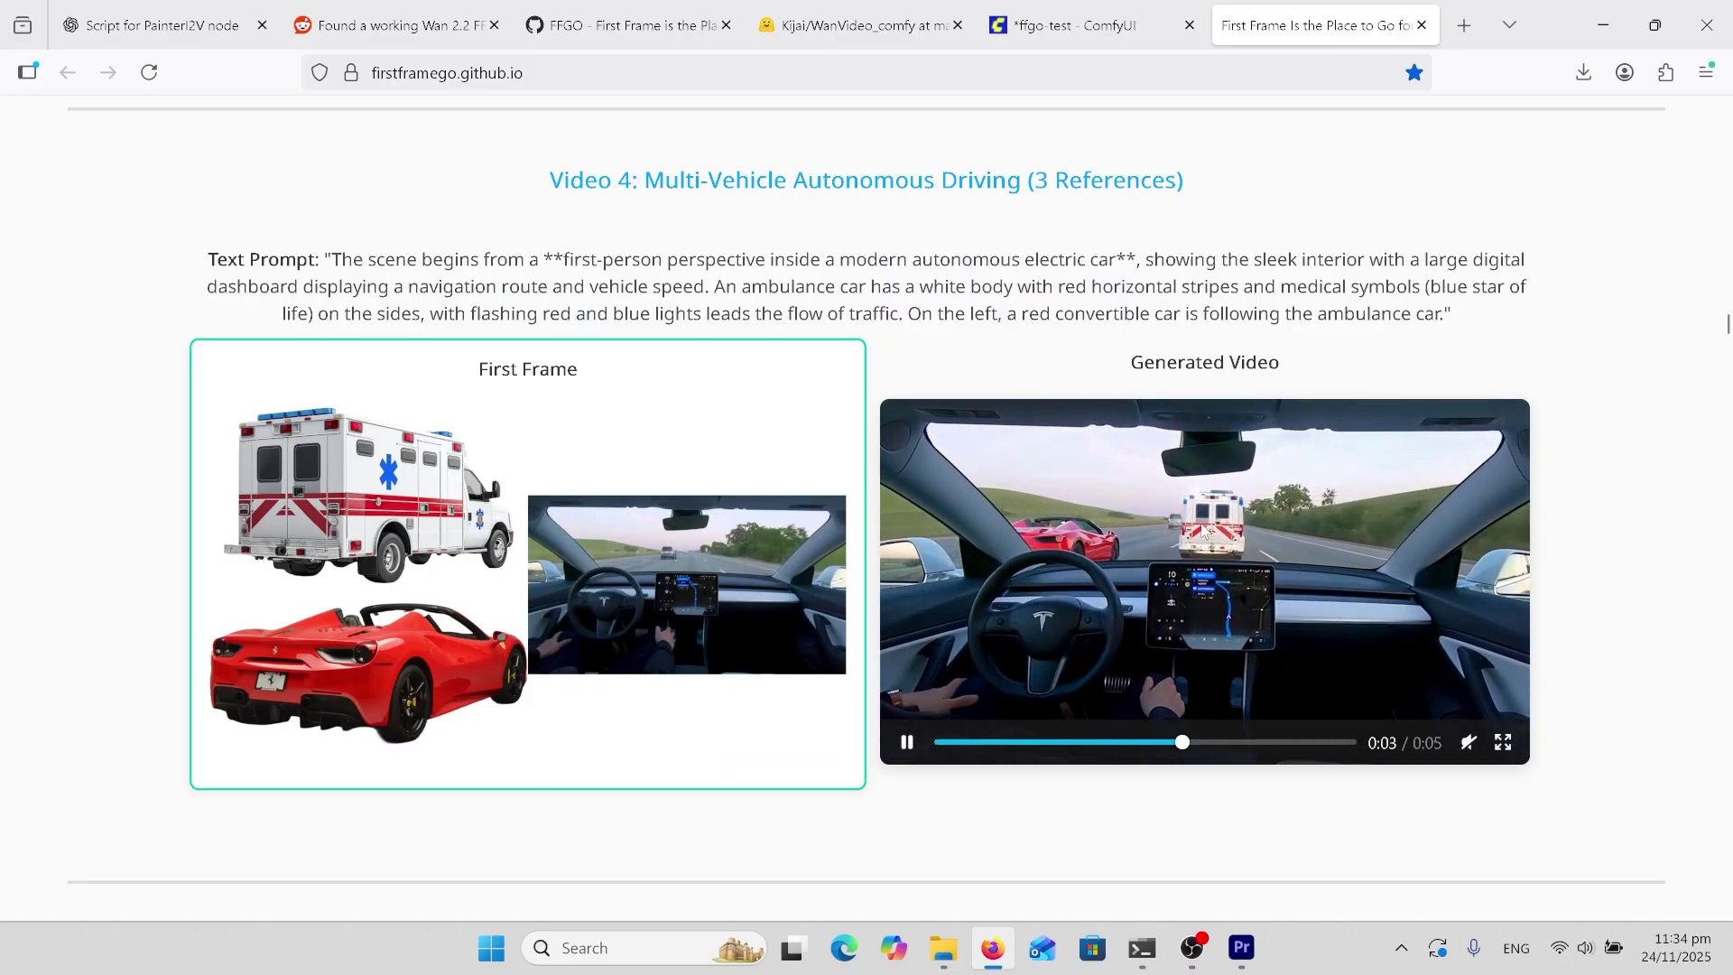
scroll(1594, 546, down, 8)
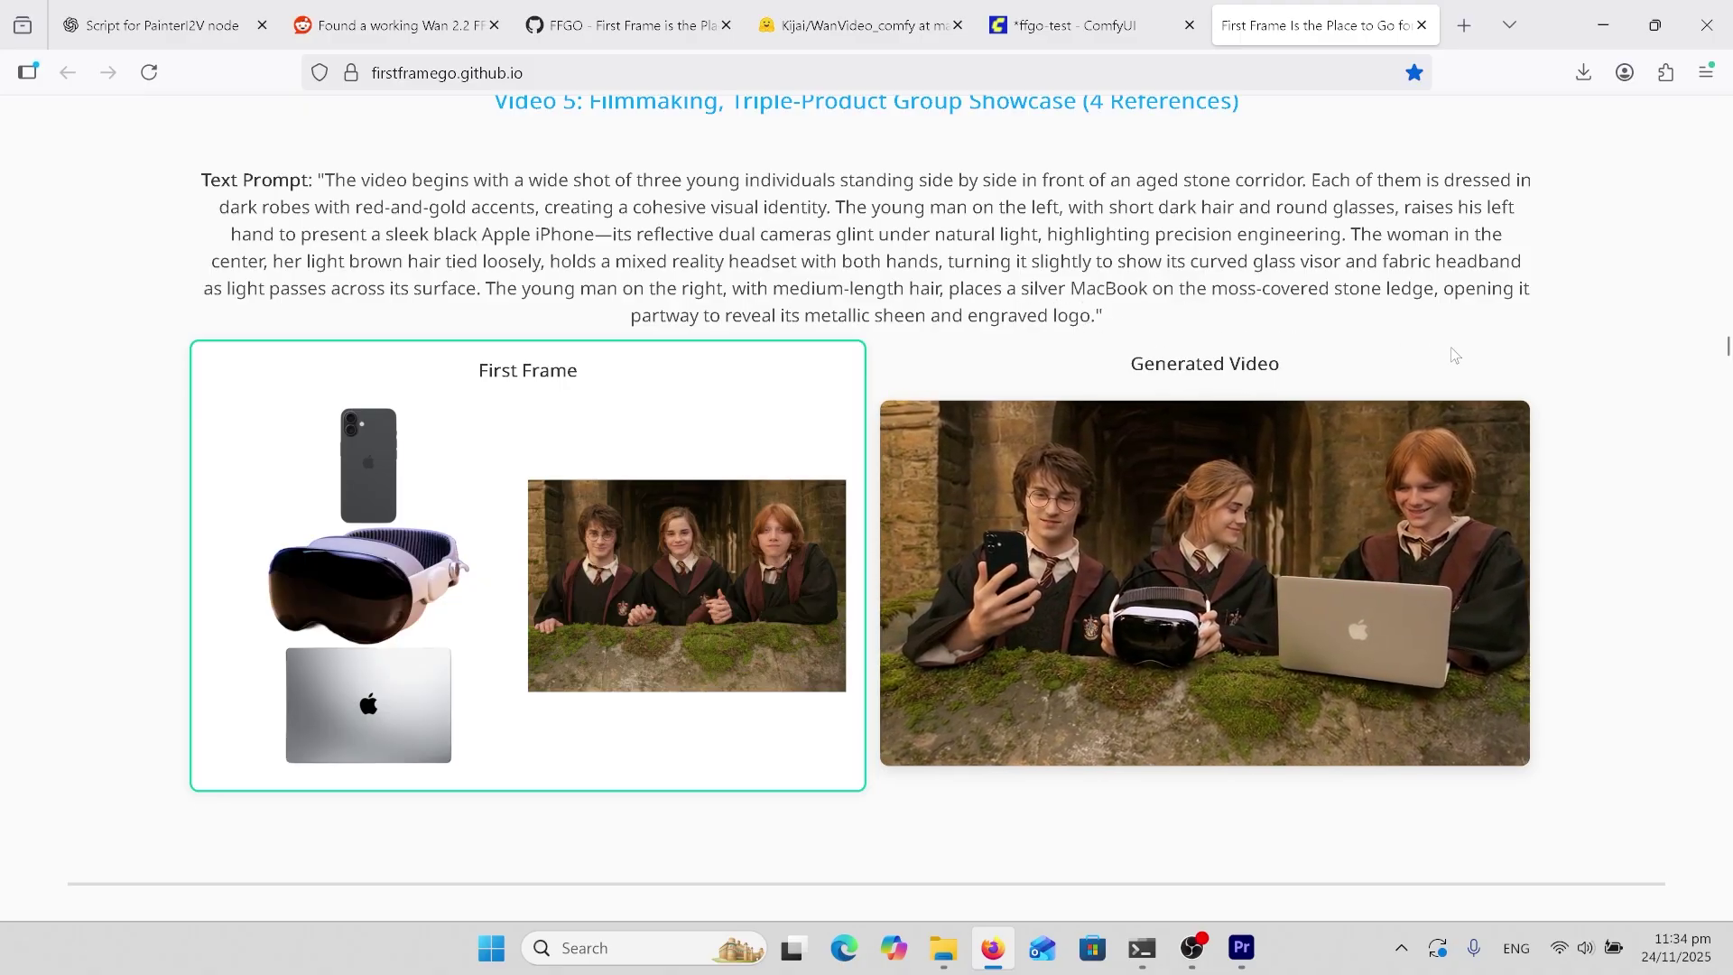
scroll(1562, 465, down, 8)
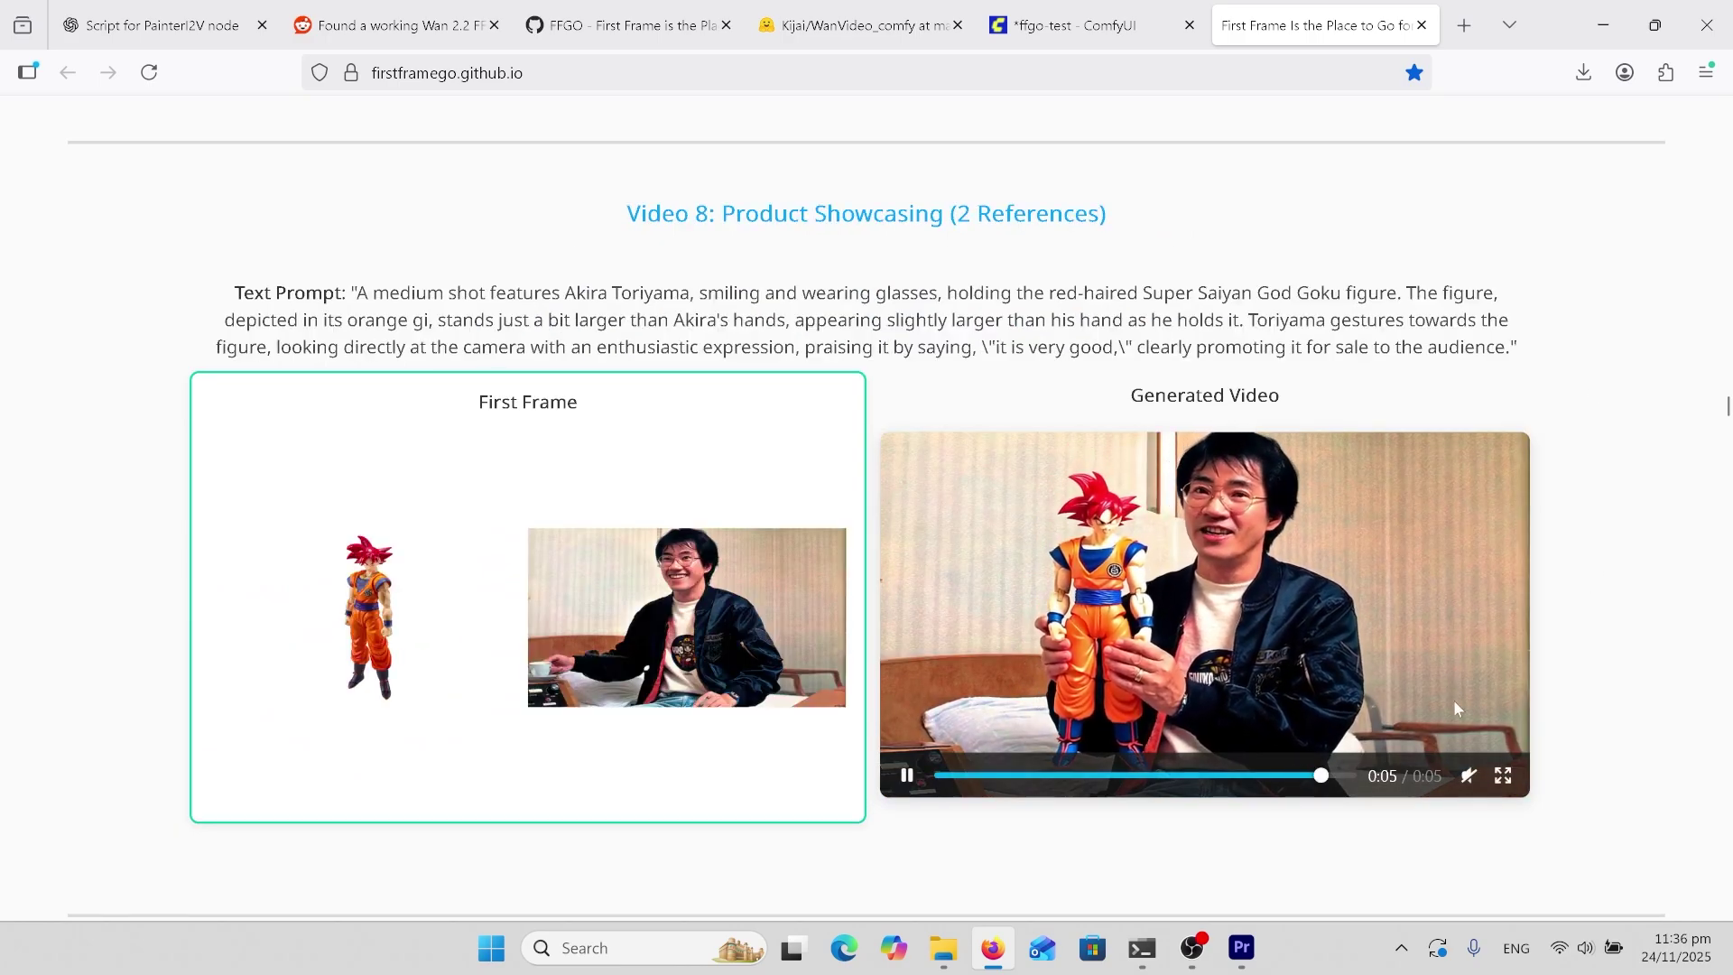
Step: Scroll back and forth through the later example videos on the project page
scroll(1535, 614, down, 5)
scroll(1574, 617, down, 3)
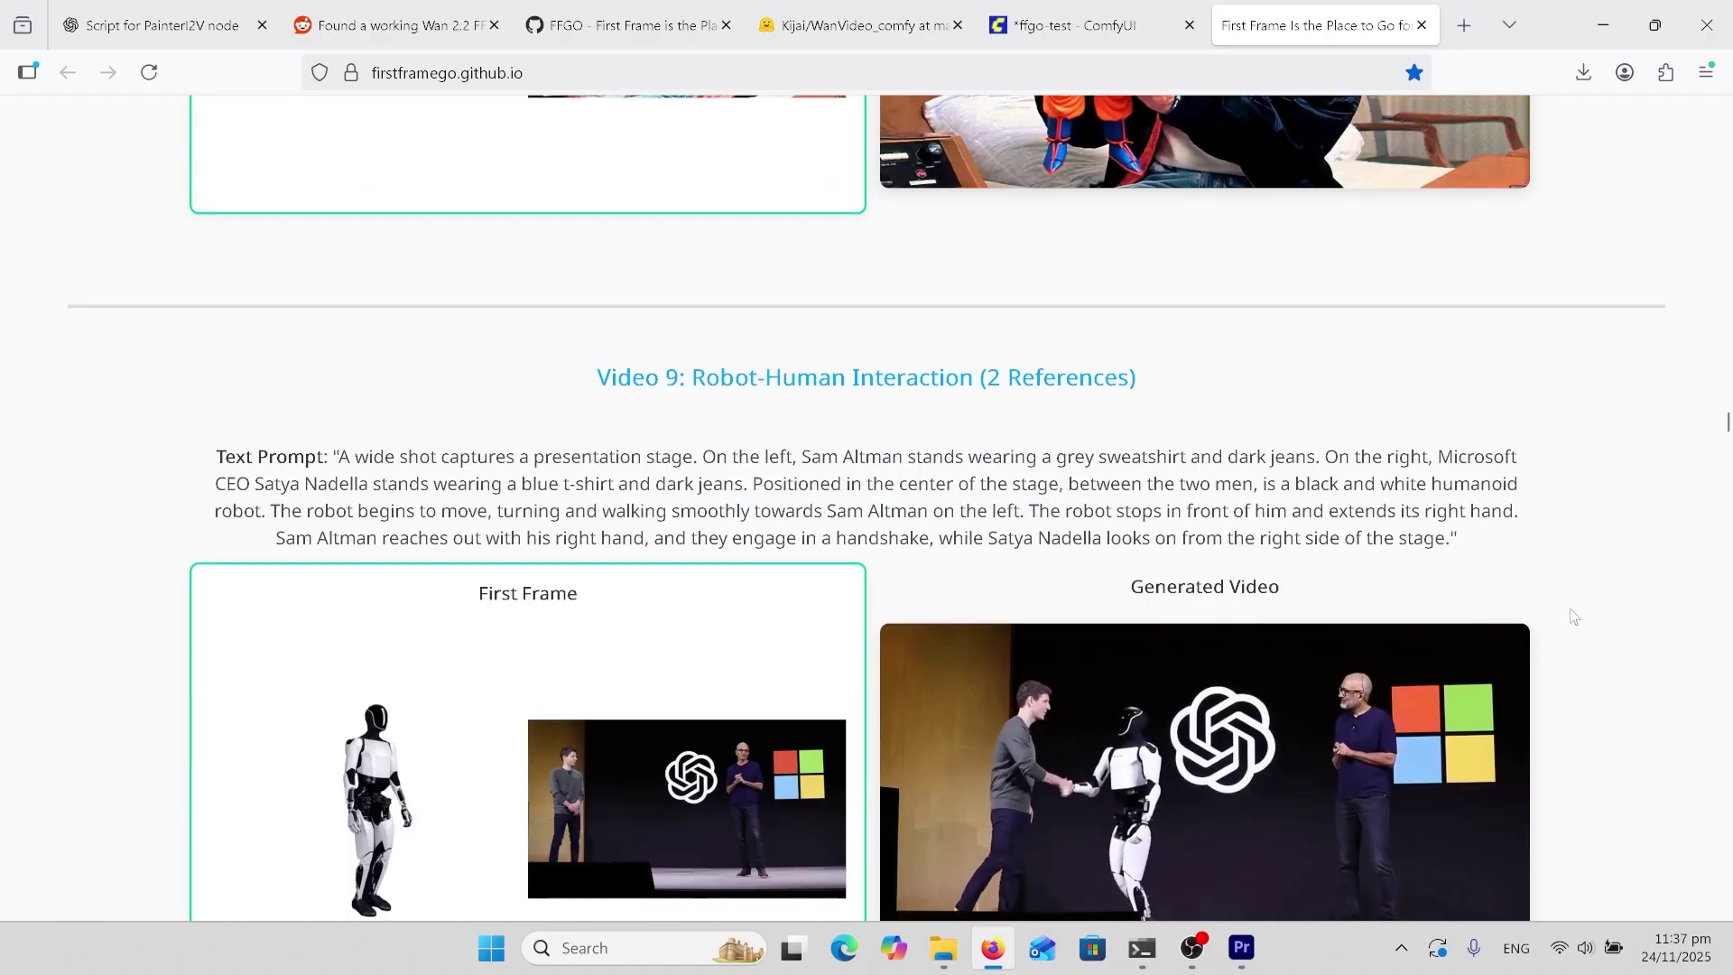
scroll(1642, 481, up, 8)
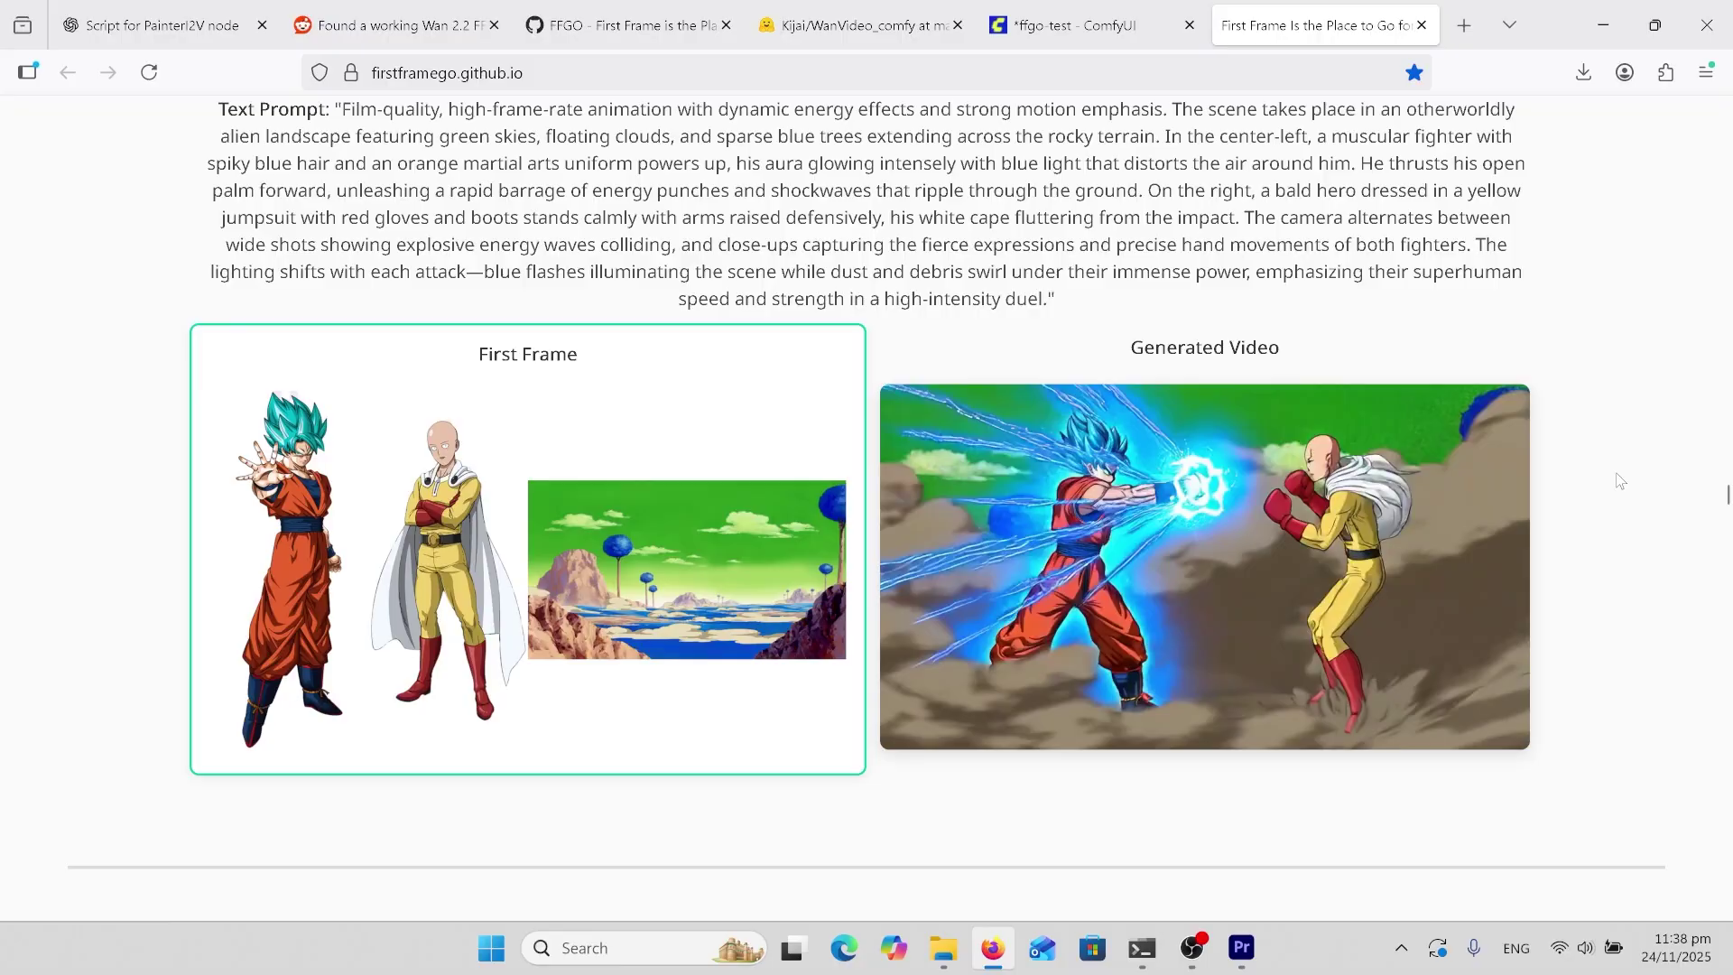
scroll(1625, 524, down, 9)
scroll(1603, 564, down, 2)
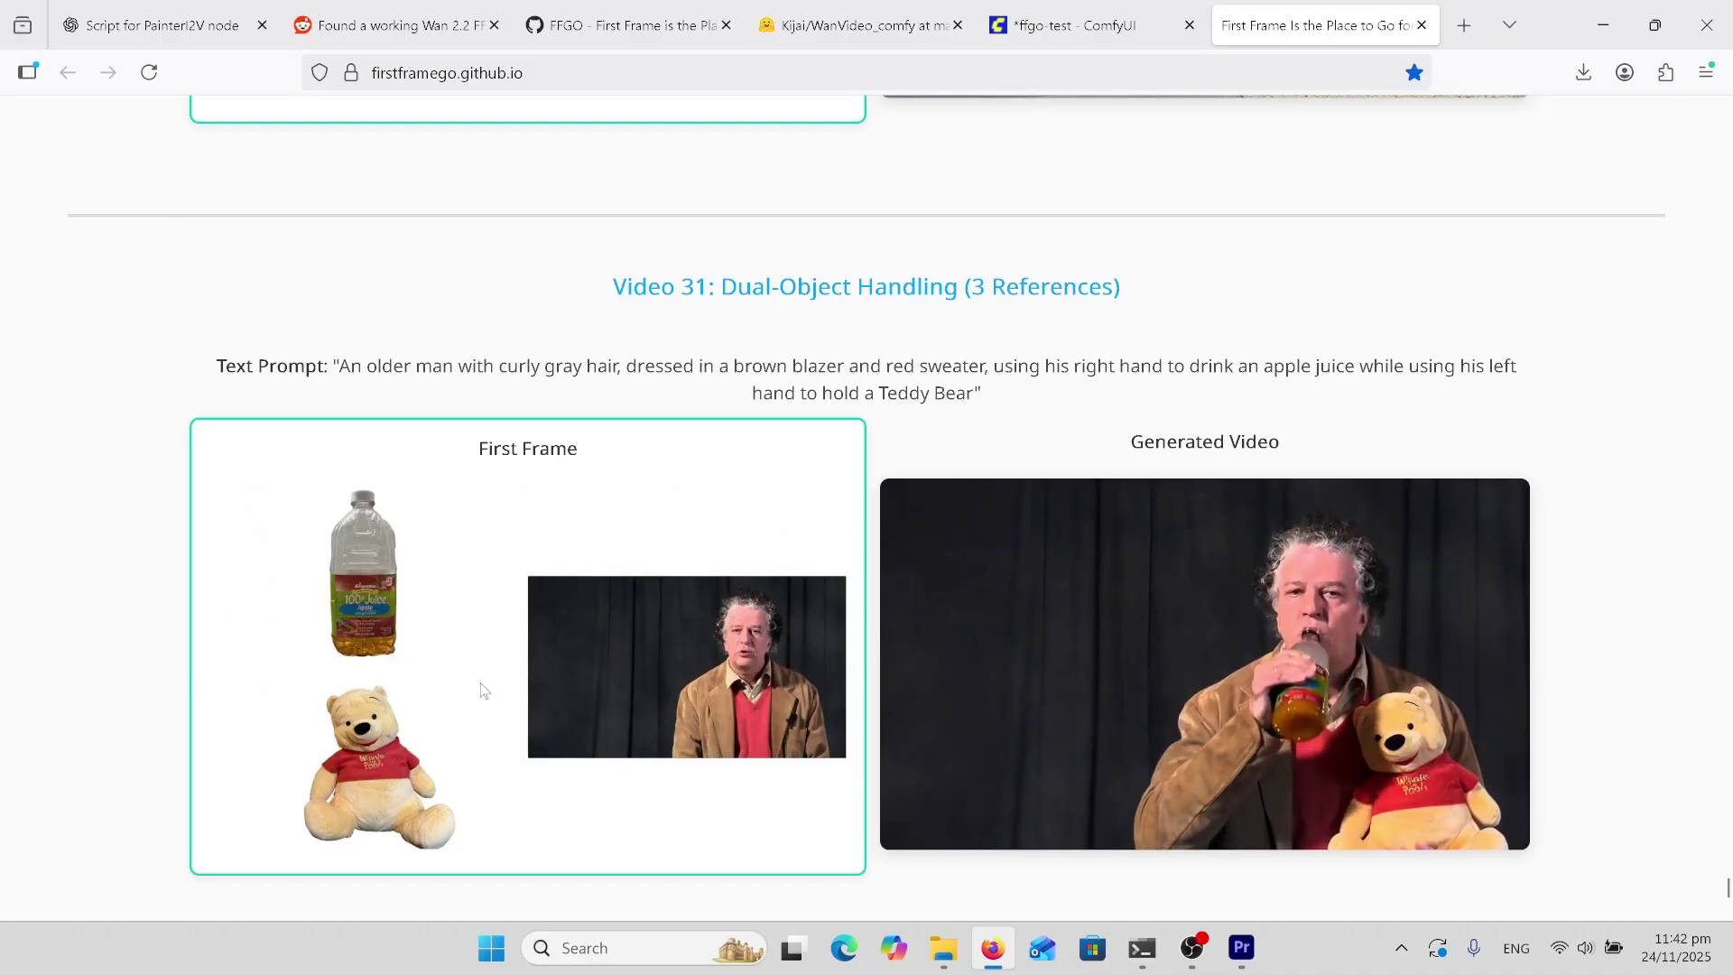
scroll(456, 673, up, 10)
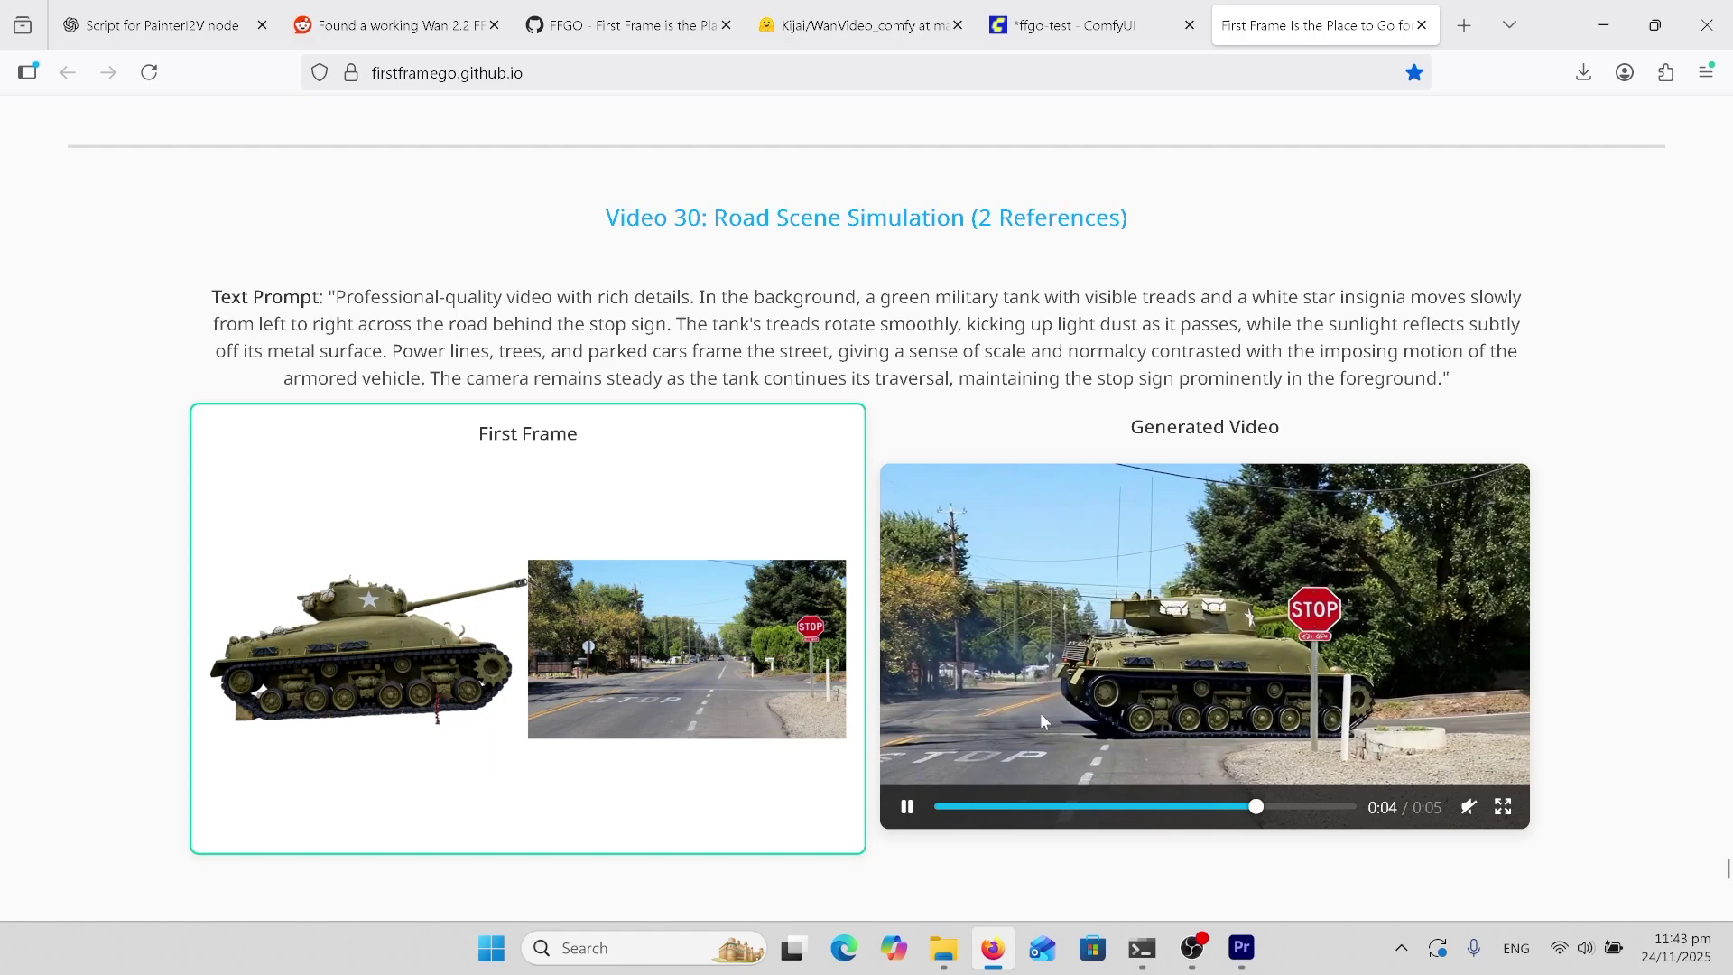
scroll(408, 637, up, 15)
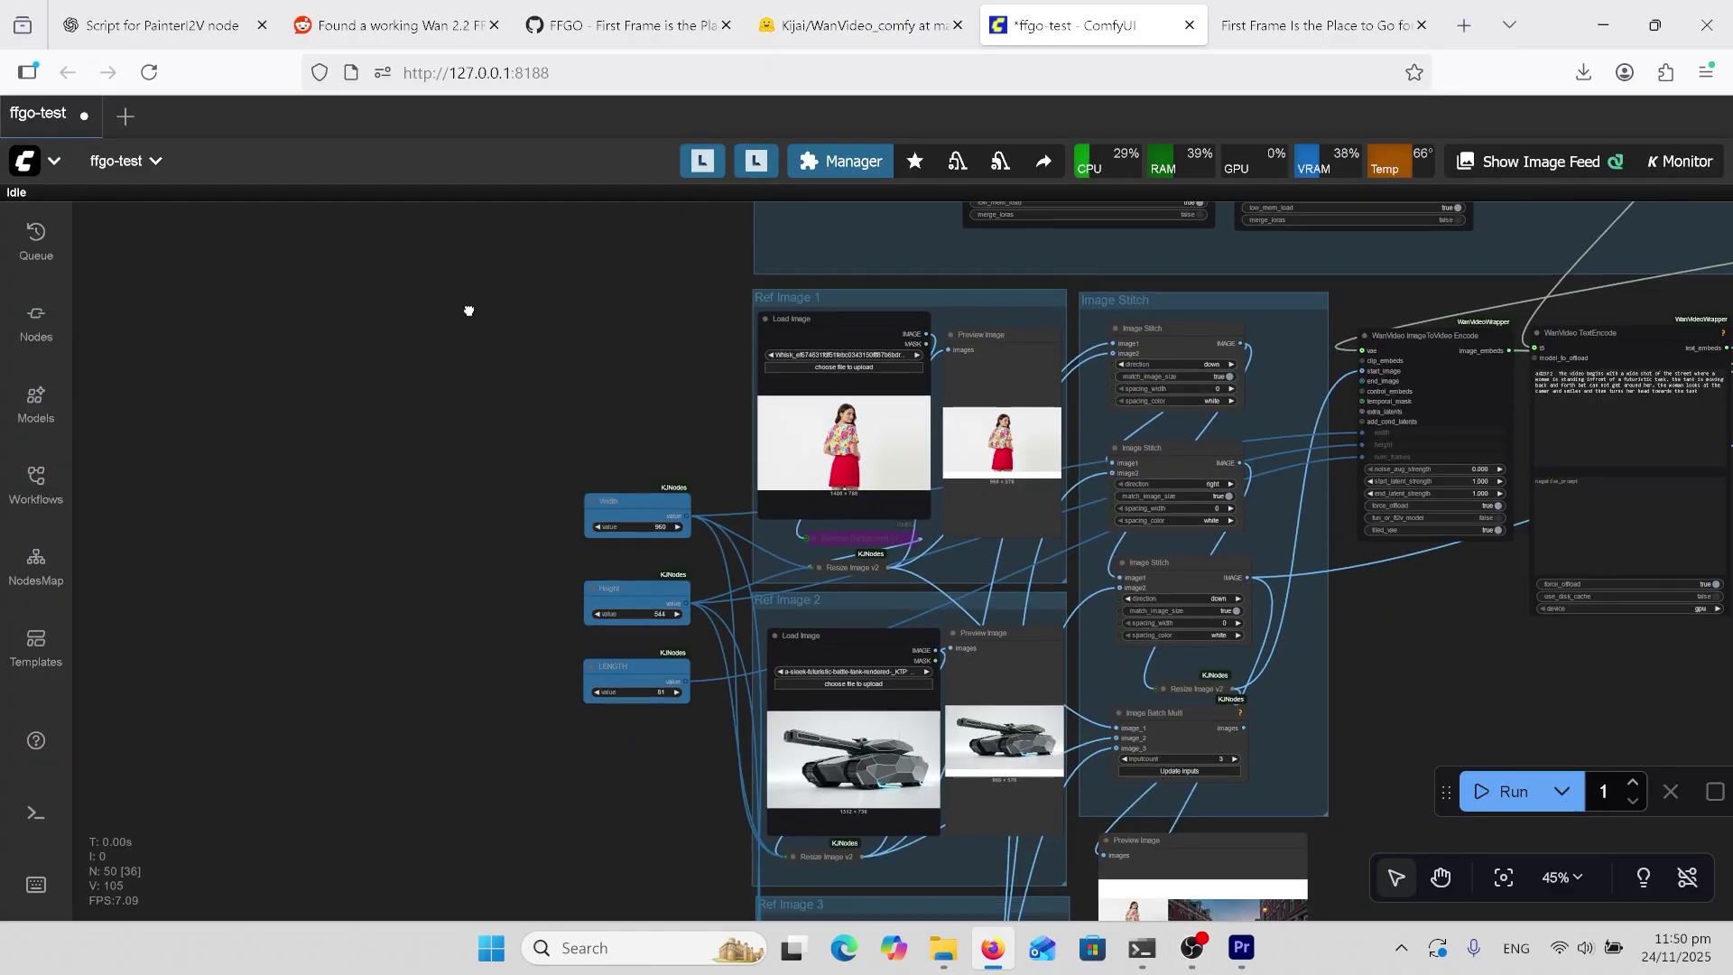
scroll(427, 355, up, 9)
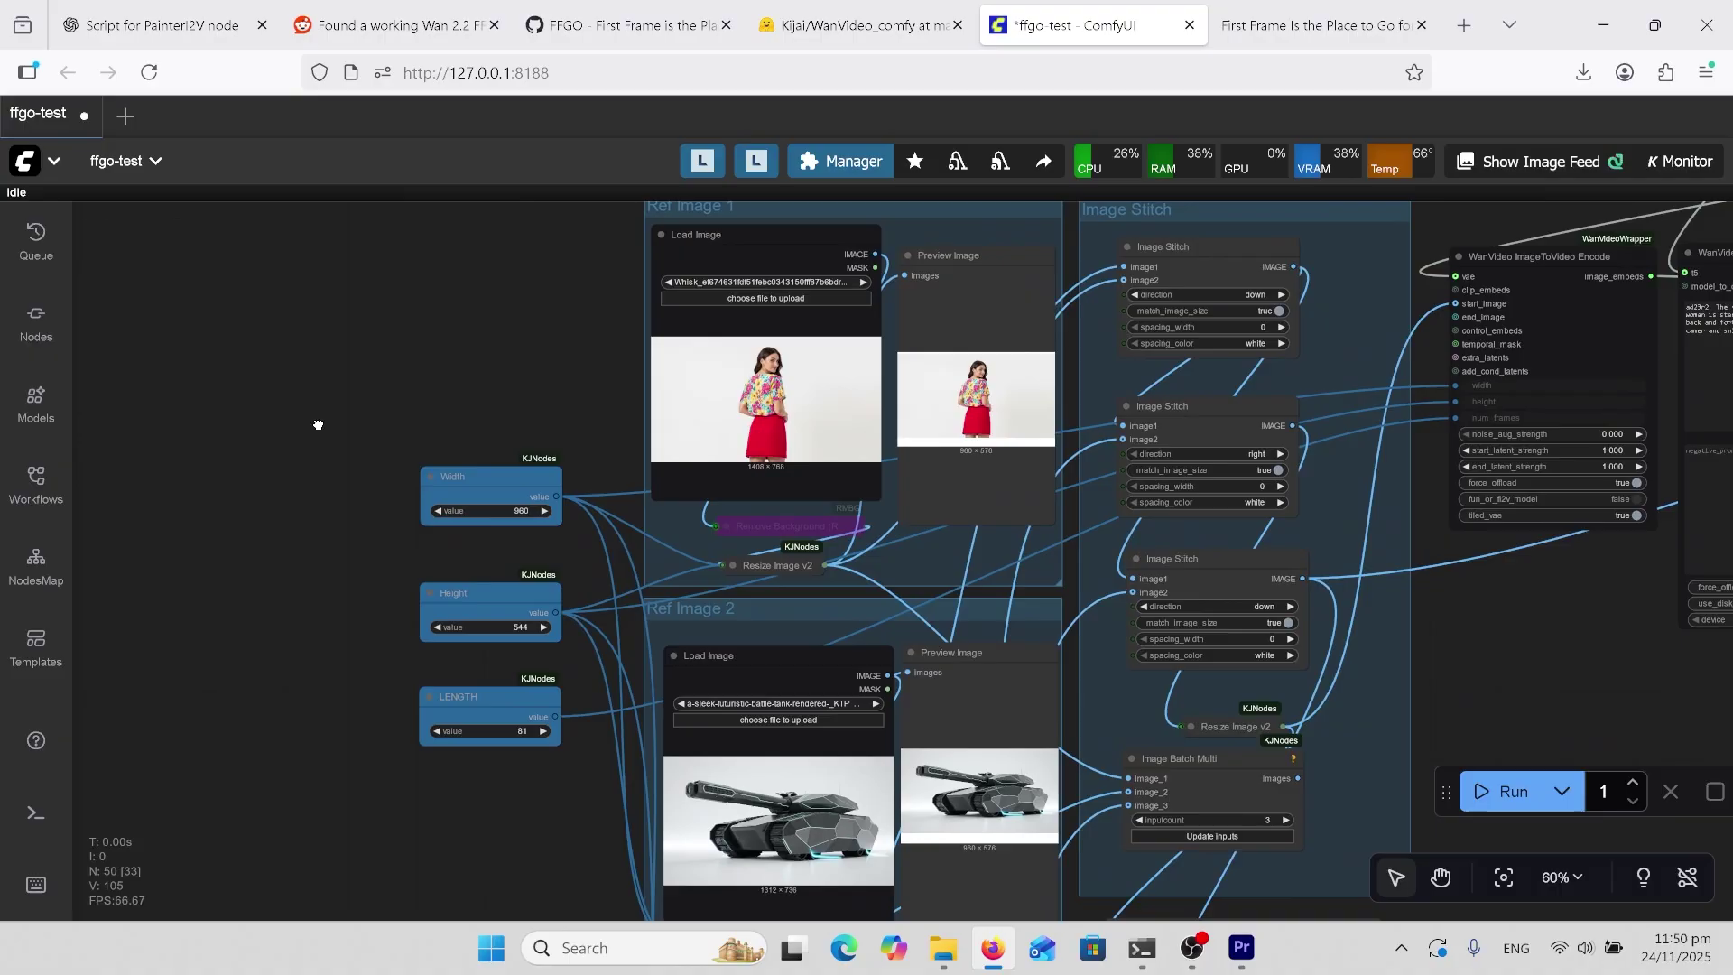
scroll(354, 443, up, 1)
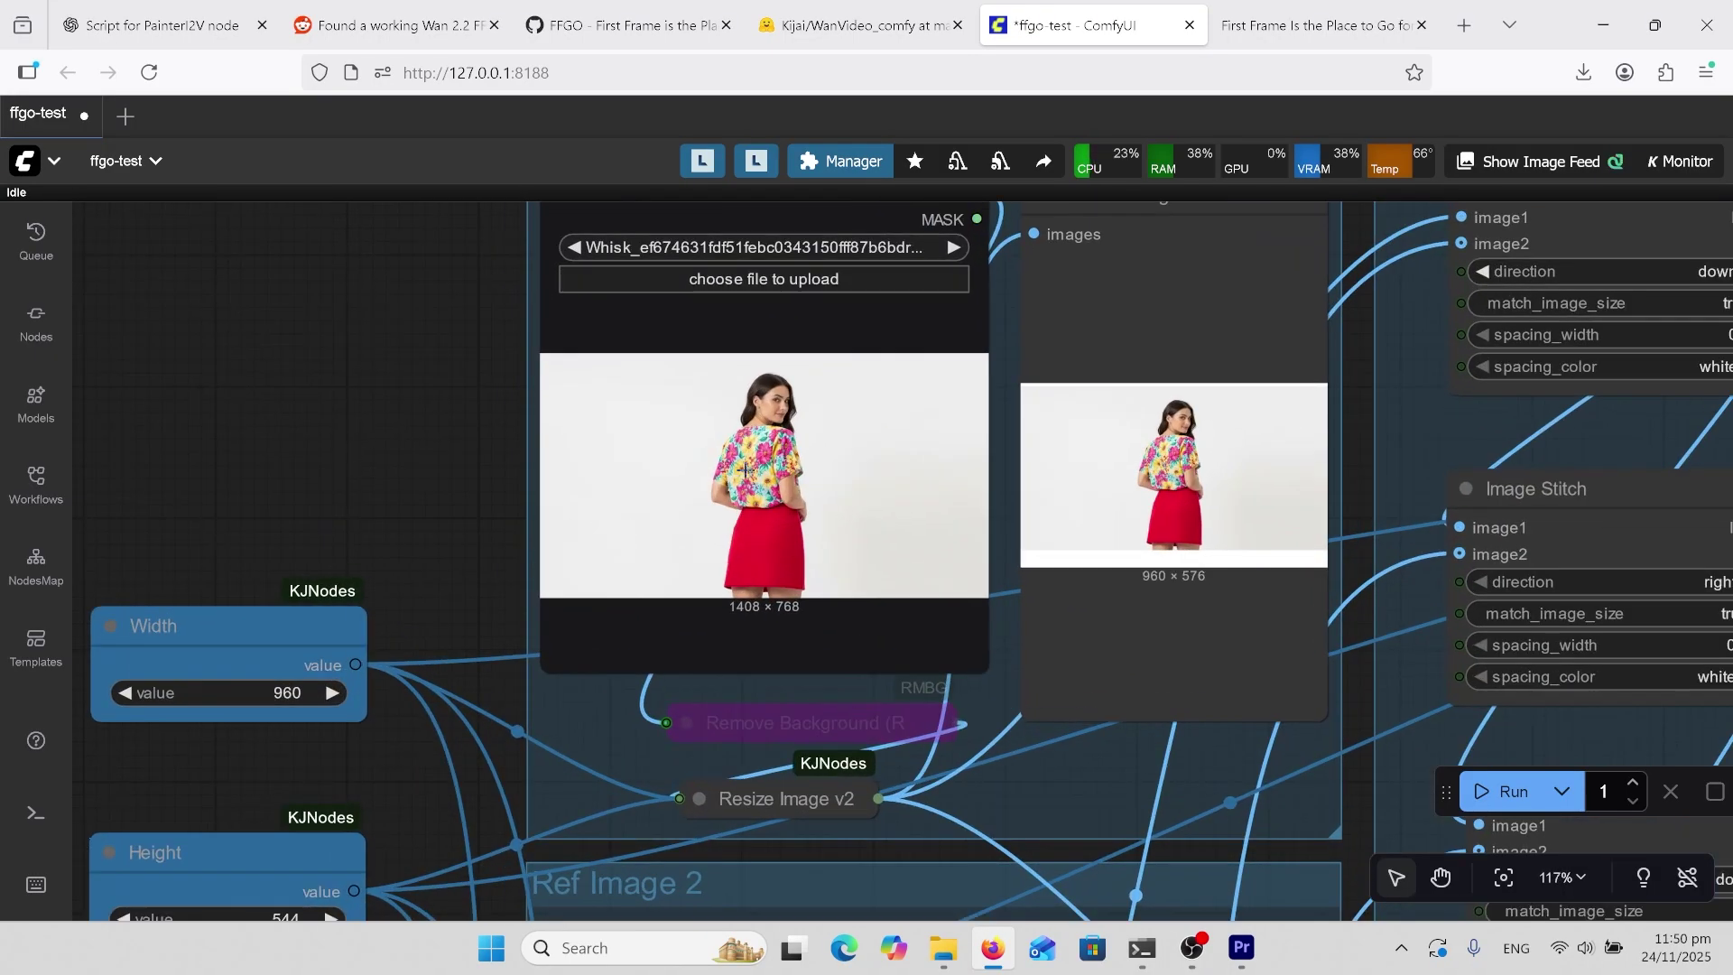
scroll(482, 421, down, 4)
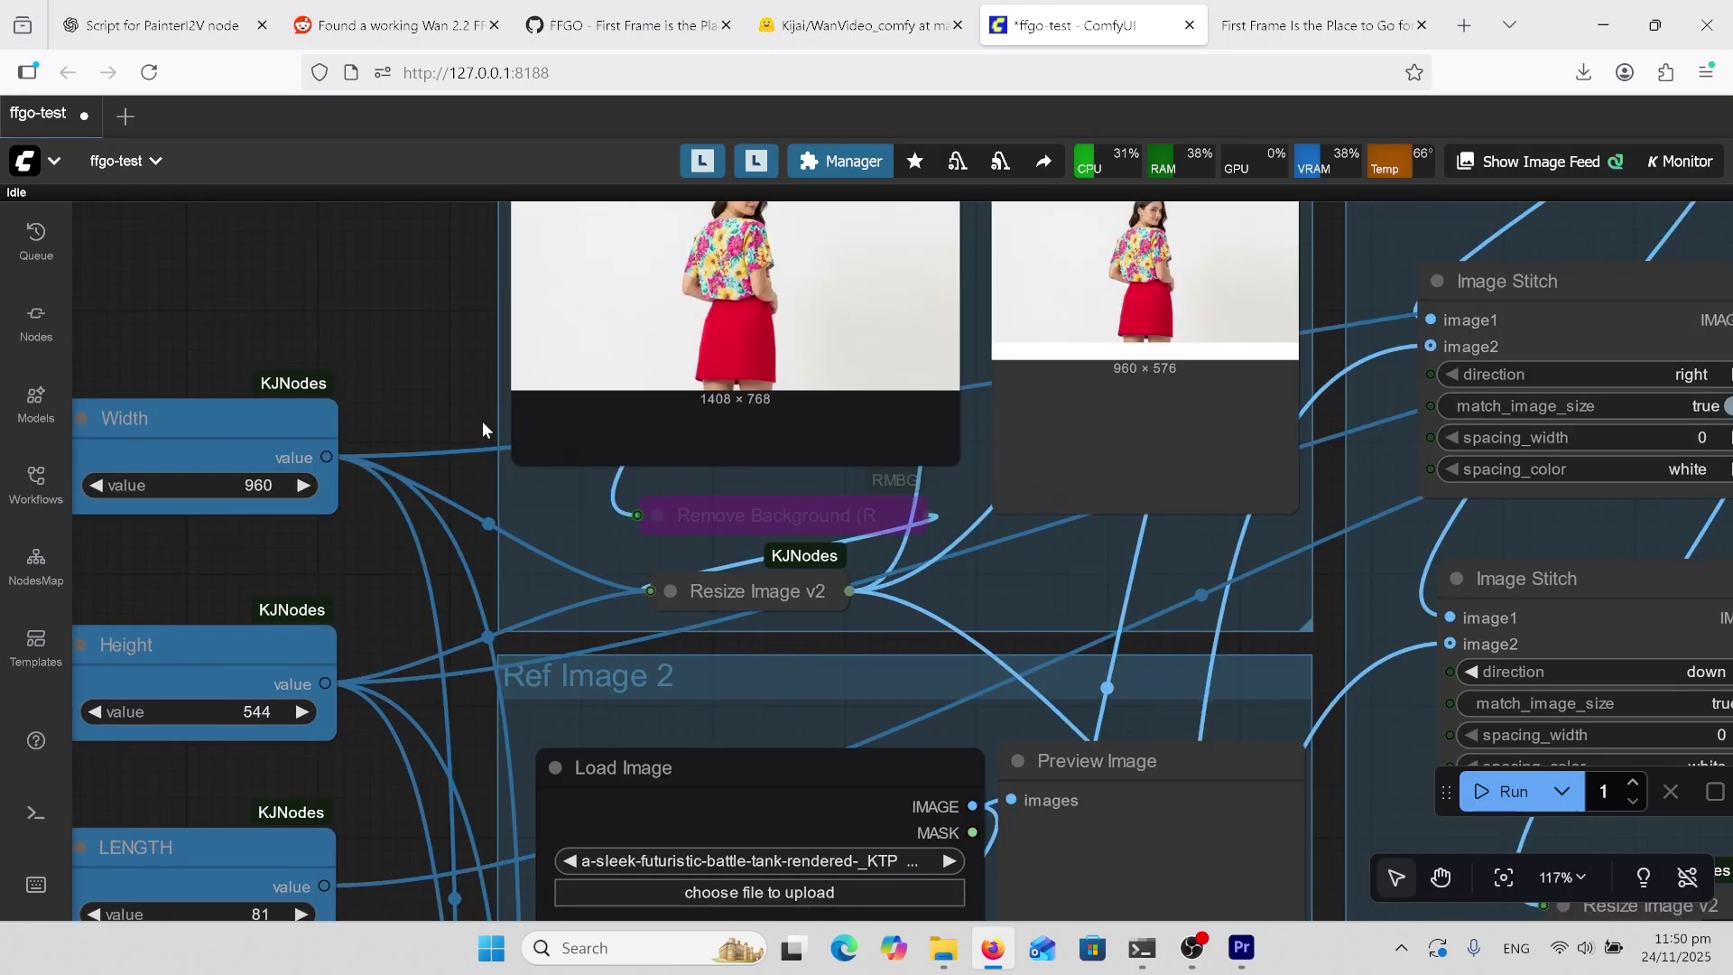
scroll(461, 679, down, 5)
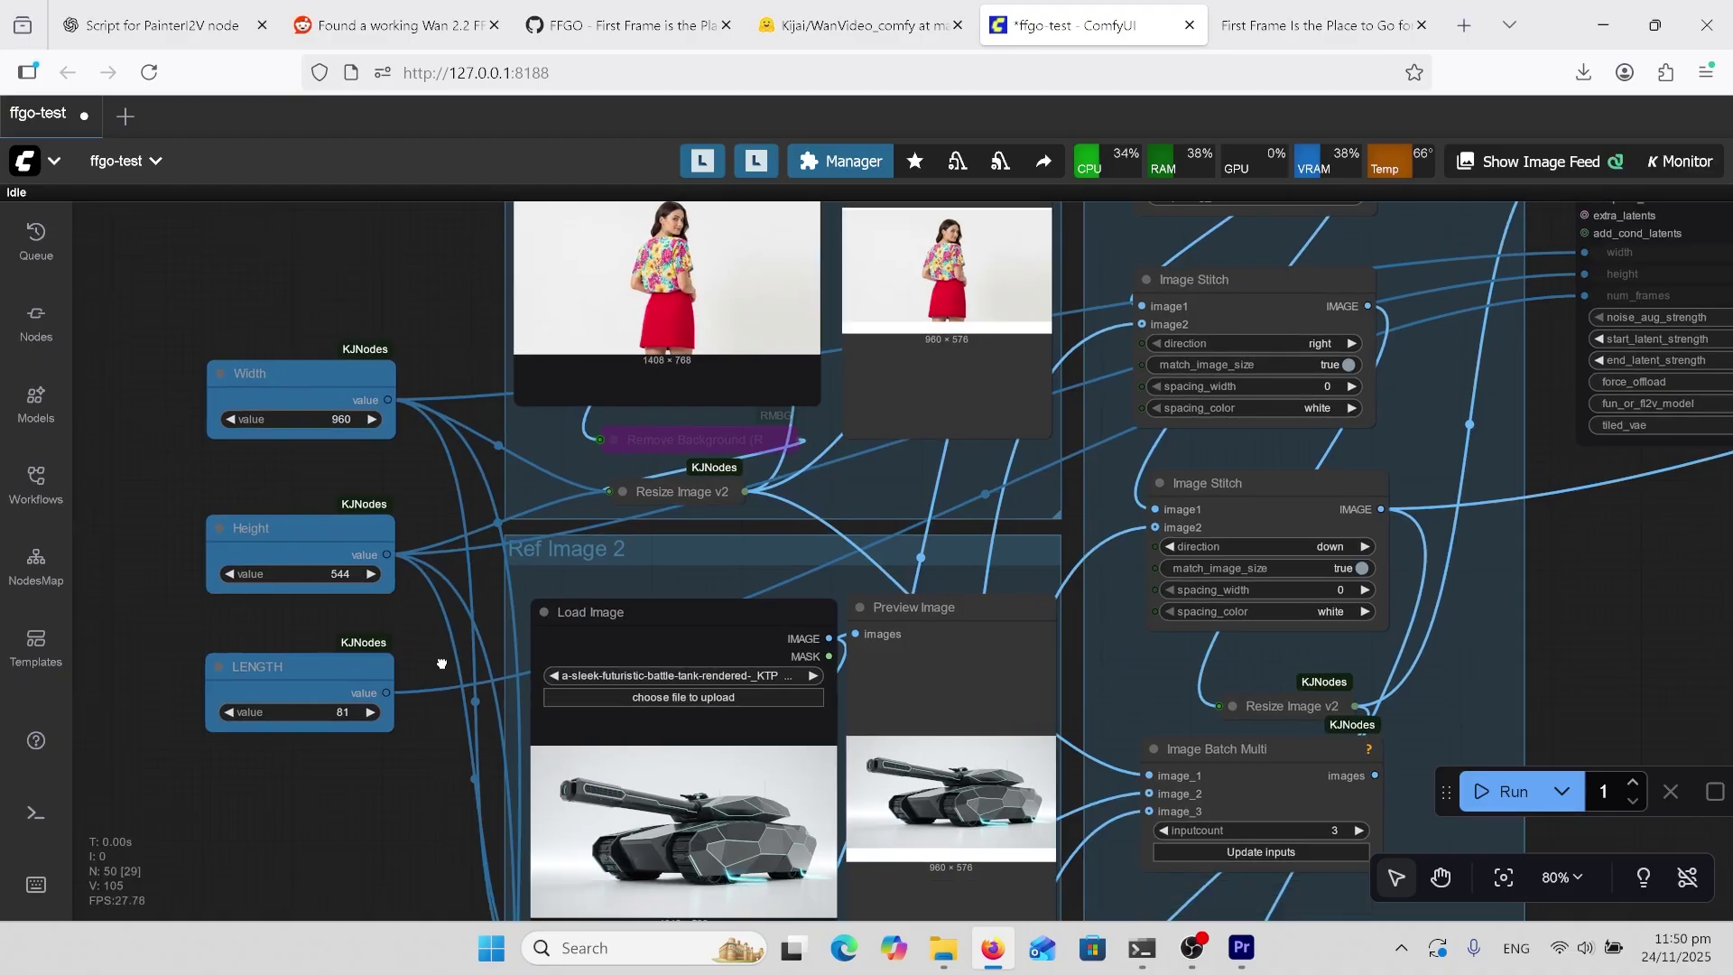
scroll(461, 679, down, 5)
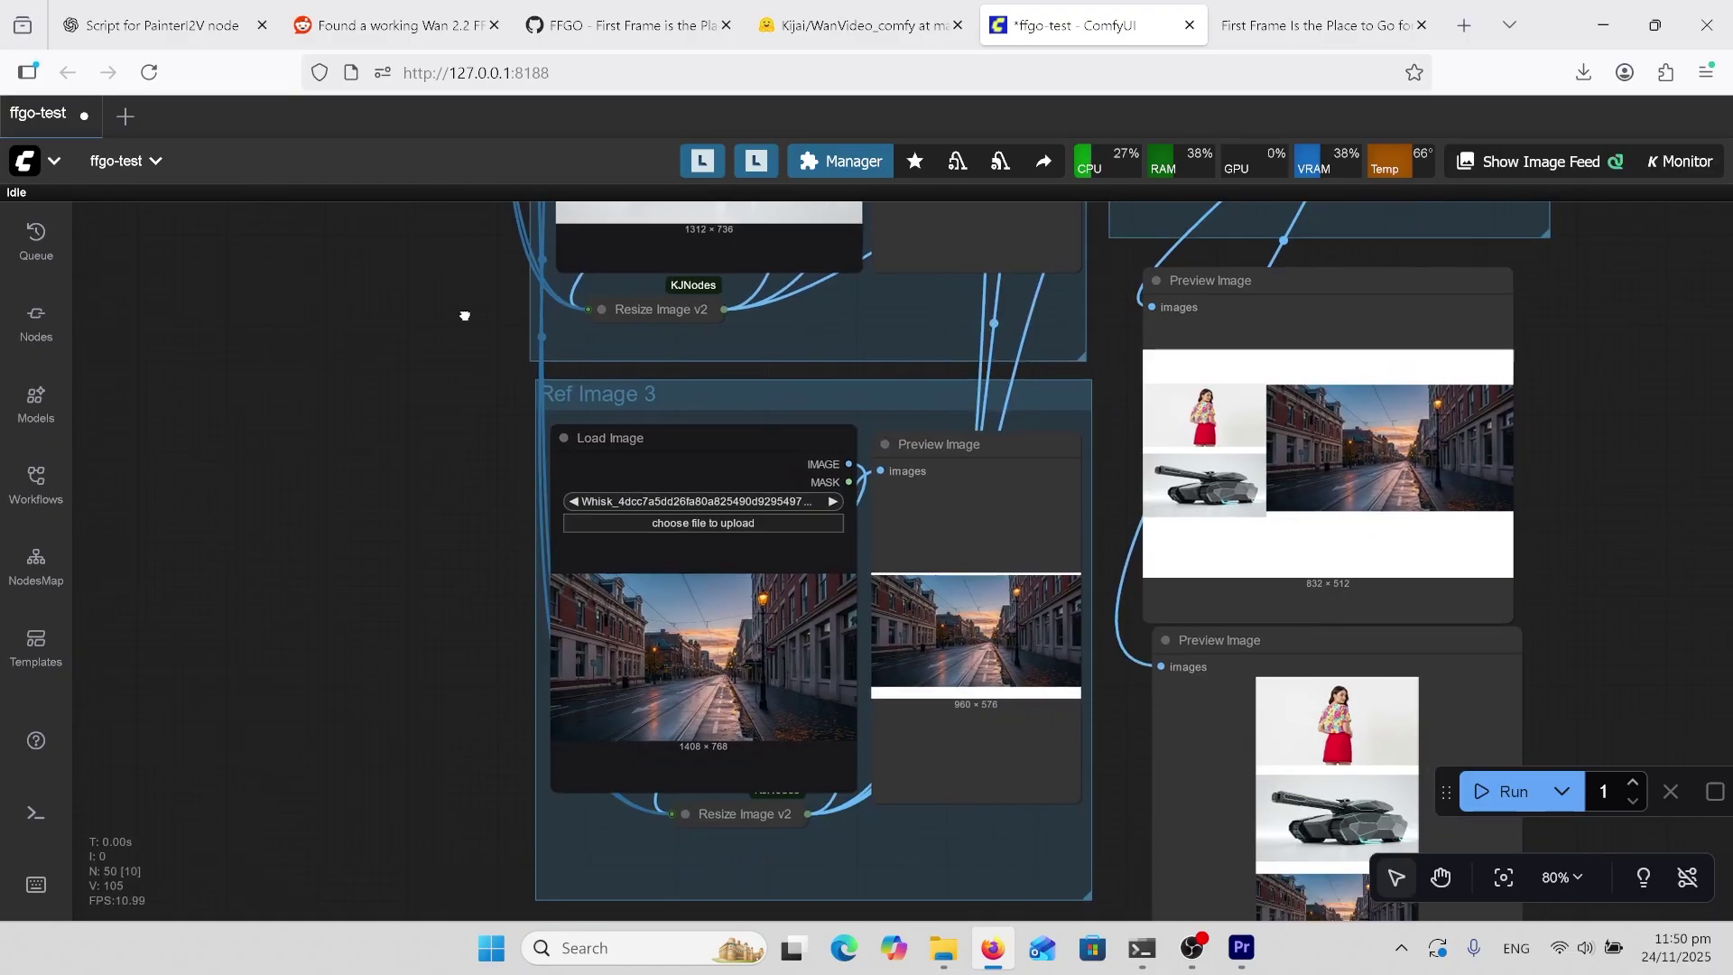
scroll(460, 611, up, 4)
scroll(457, 613, down, 6)
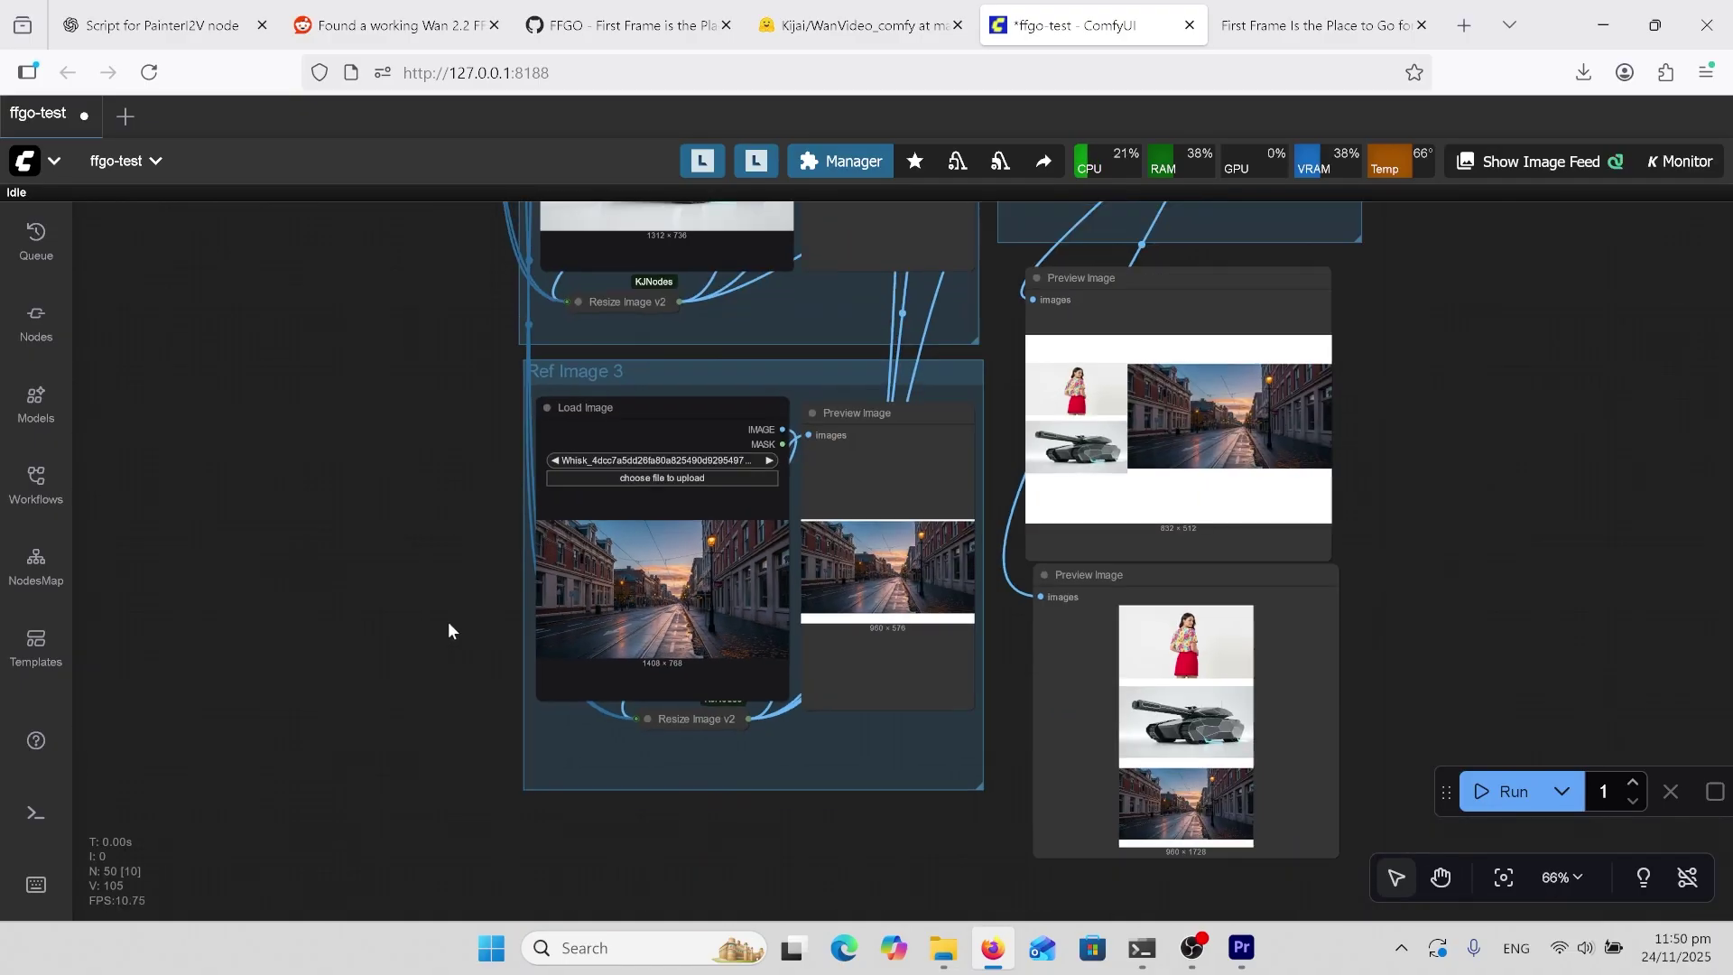
drag(1329, 477, 604, 649)
scroll(623, 639, down, 5)
scroll(623, 639, right, 8)
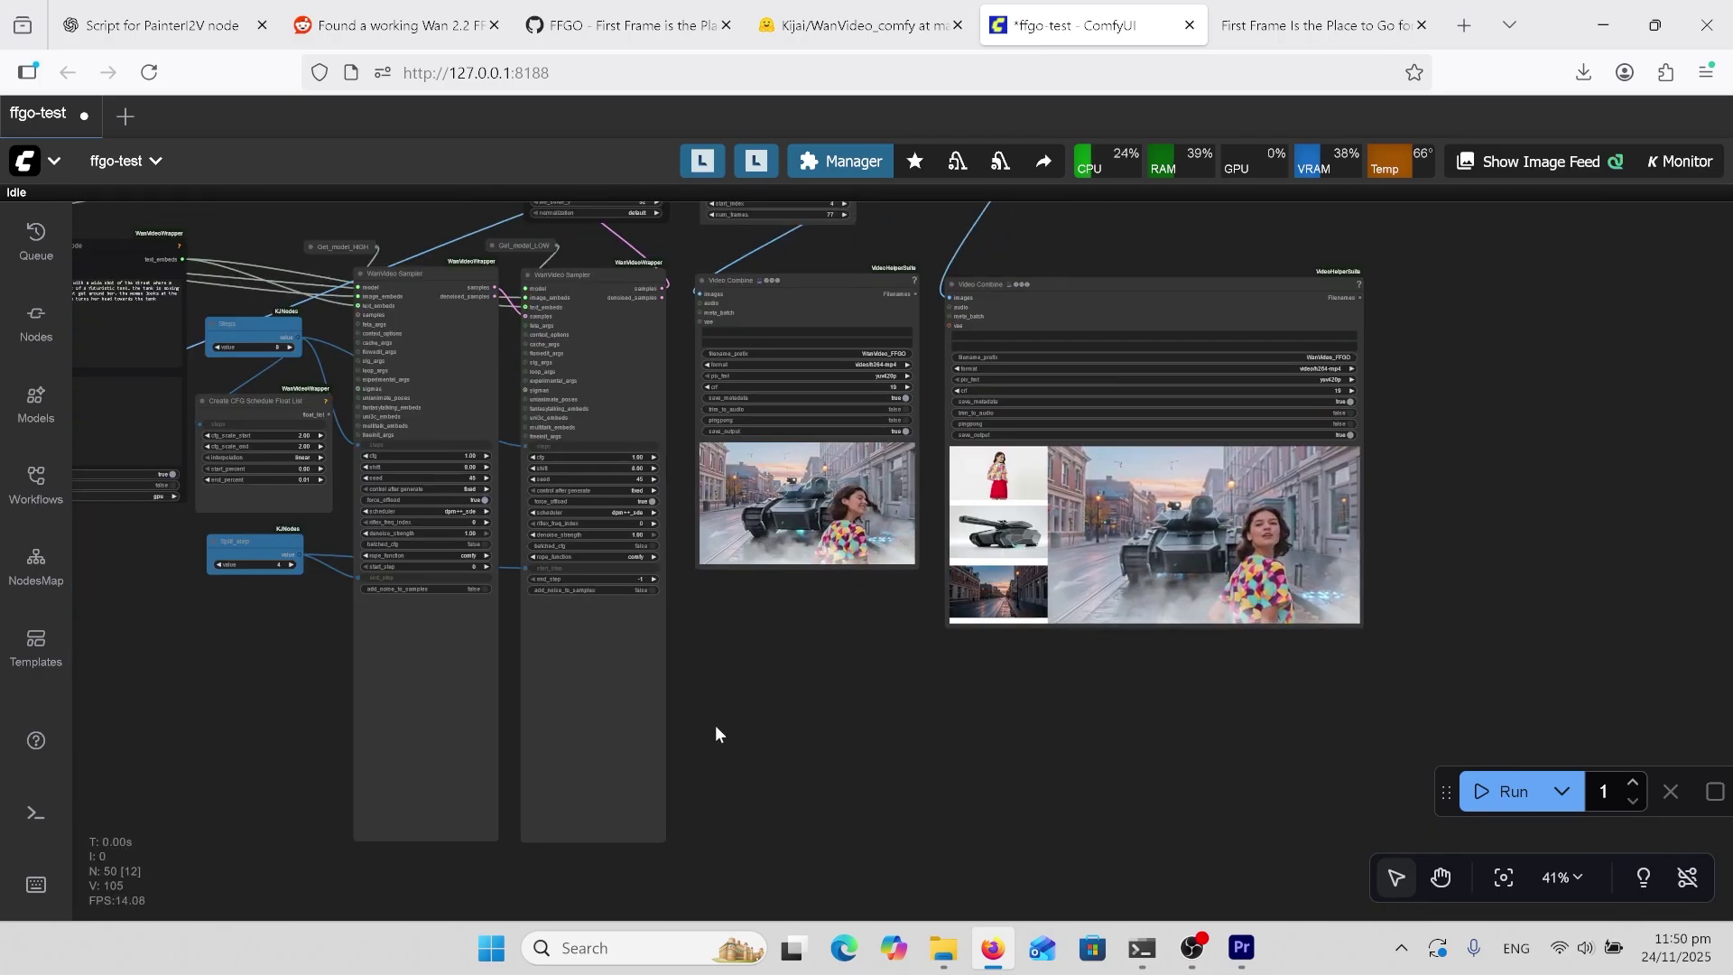
scroll(715, 724, up, 10)
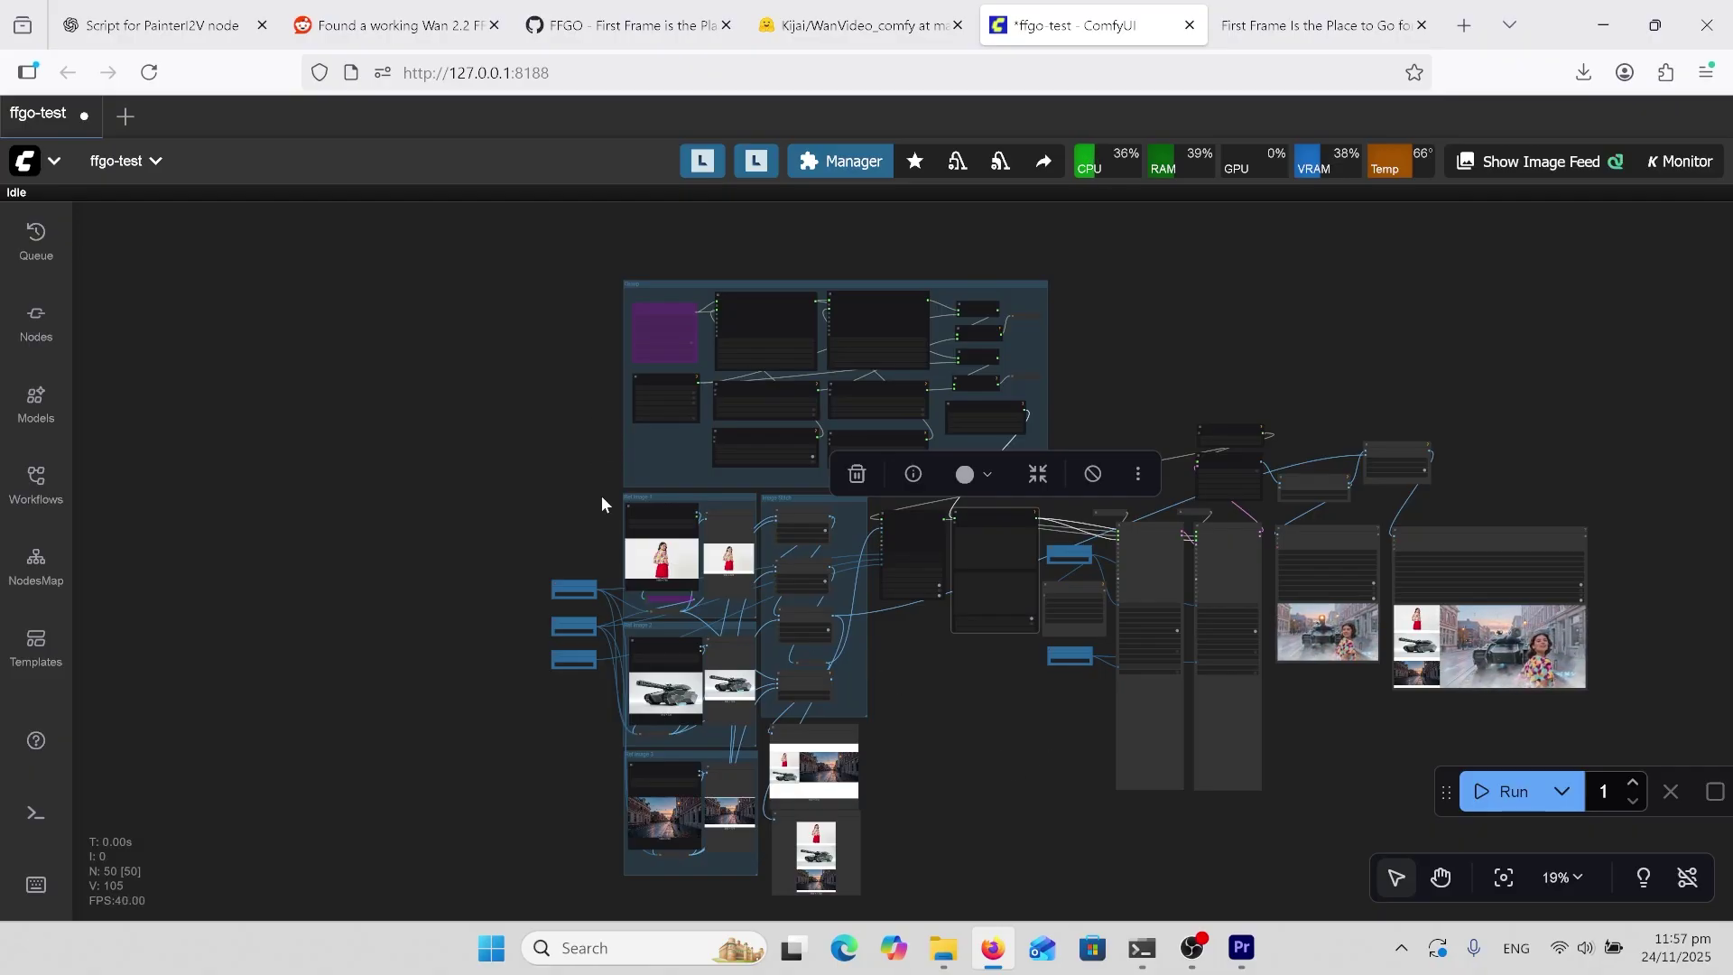
Step: Pan across the Model Loader, T5 encoder and VAE Loader nodes to inspect the loaded models
scroll(598, 460, up, 5)
scroll(631, 458, up, 7)
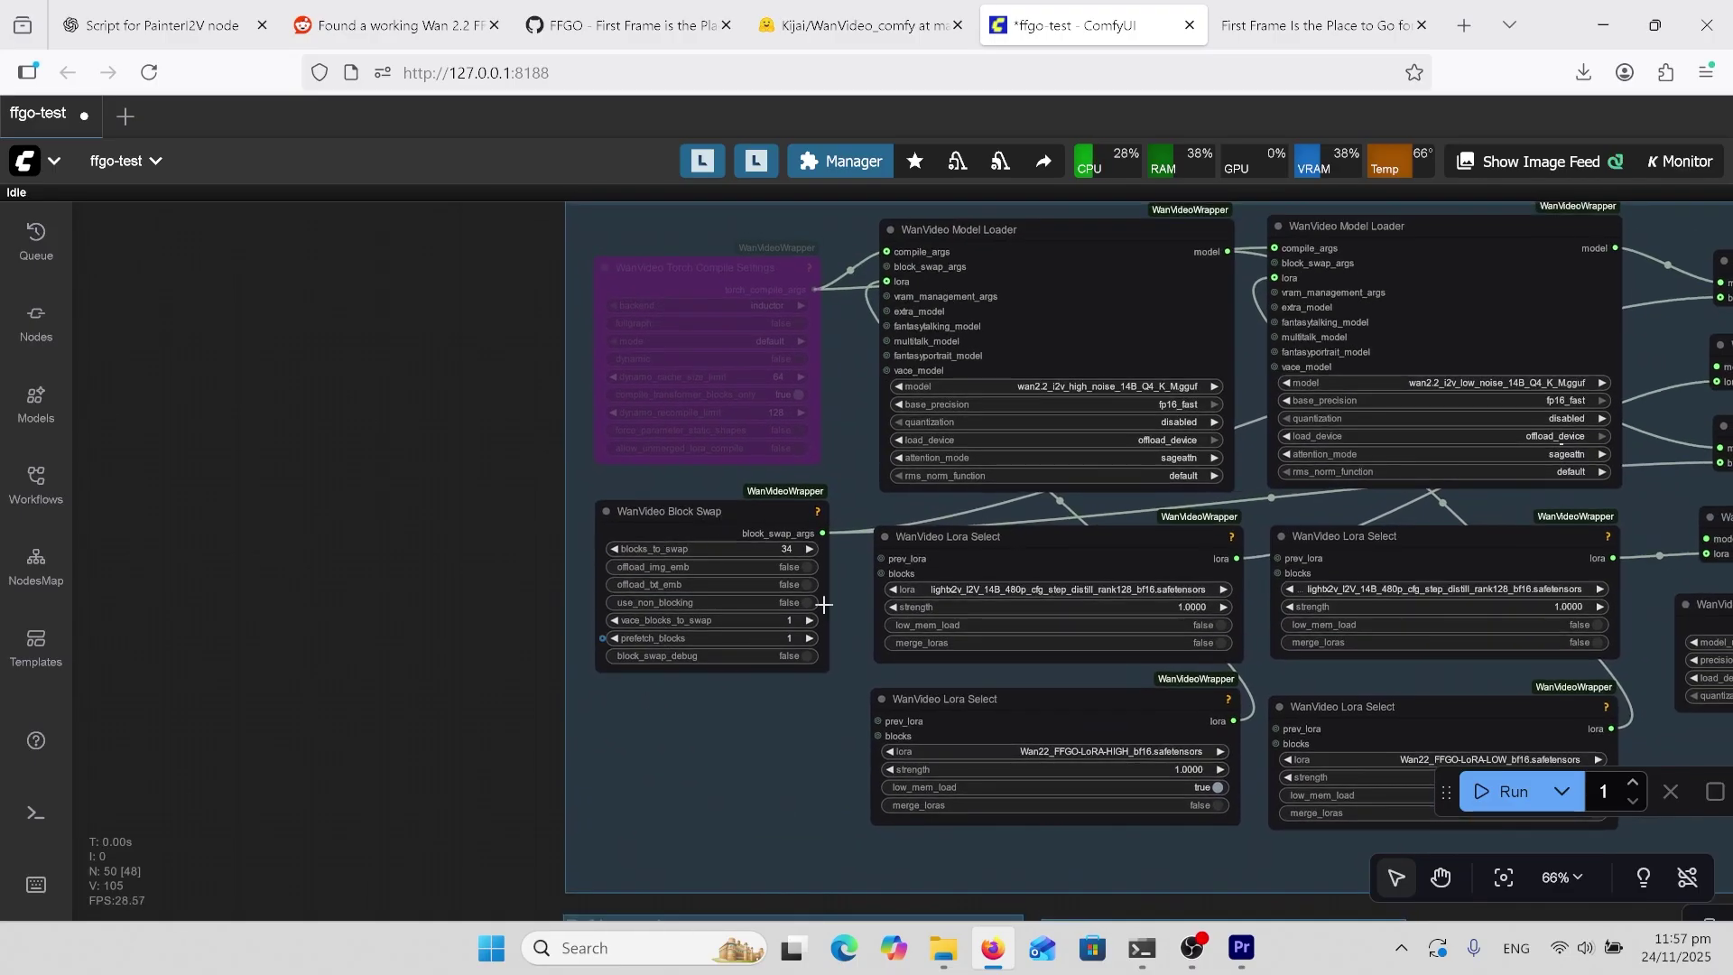
scroll(831, 595, right, 4)
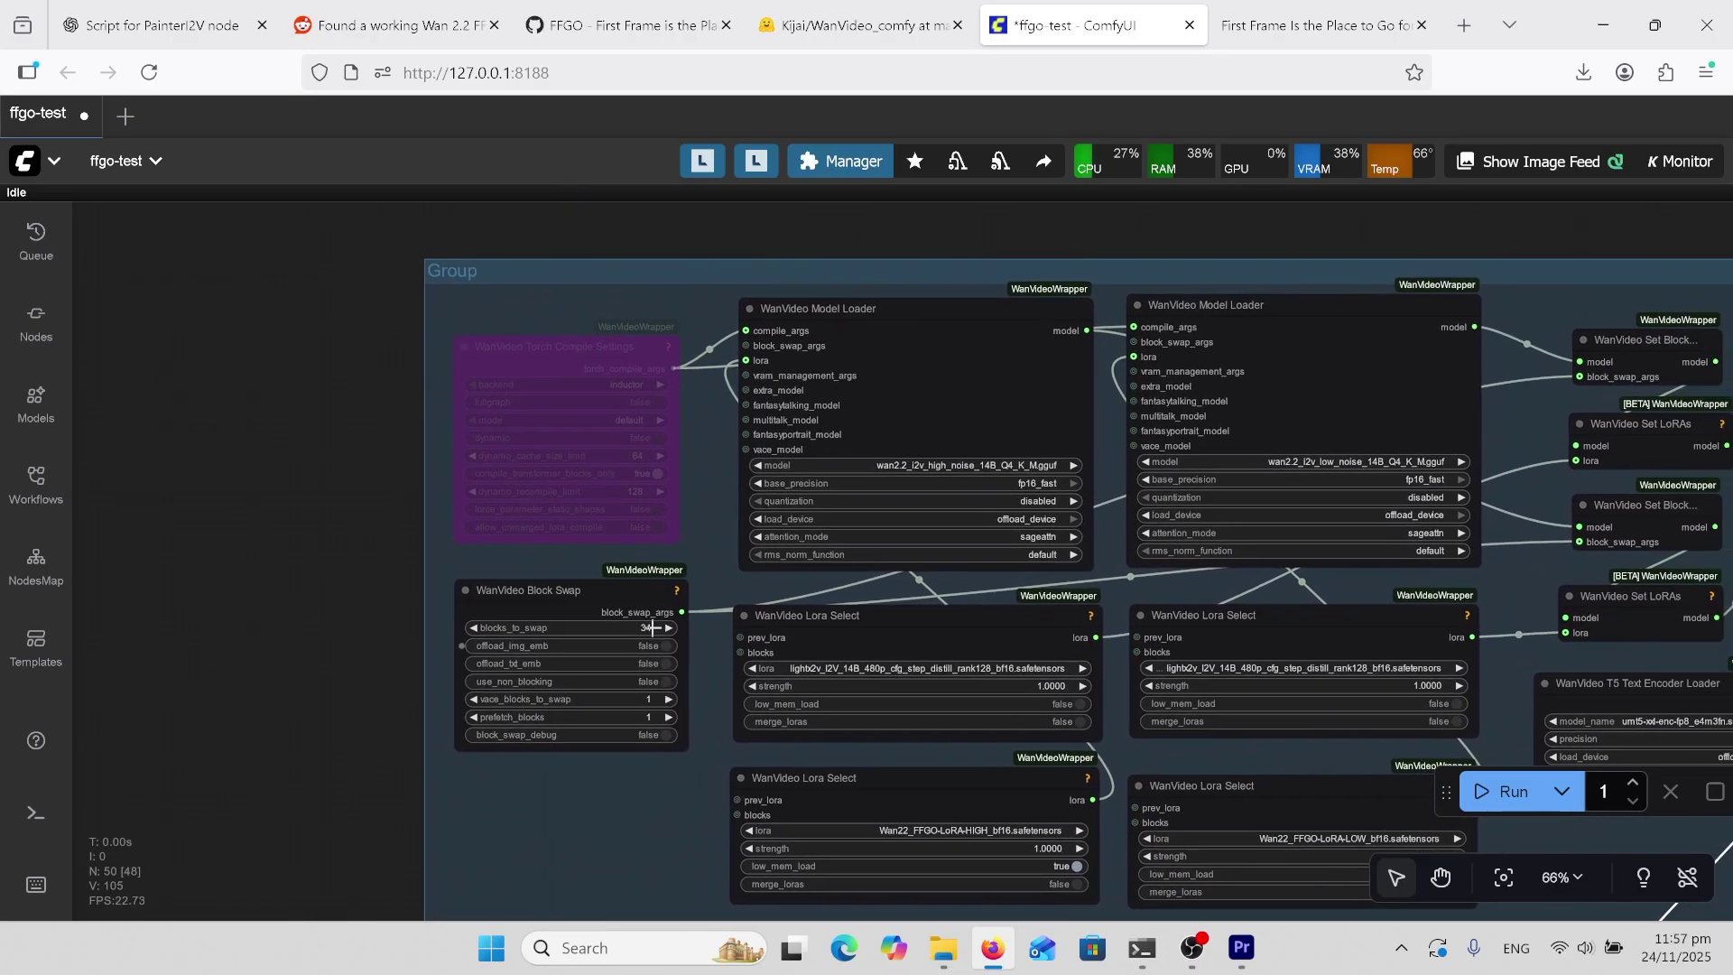
scroll(716, 633, right, 2)
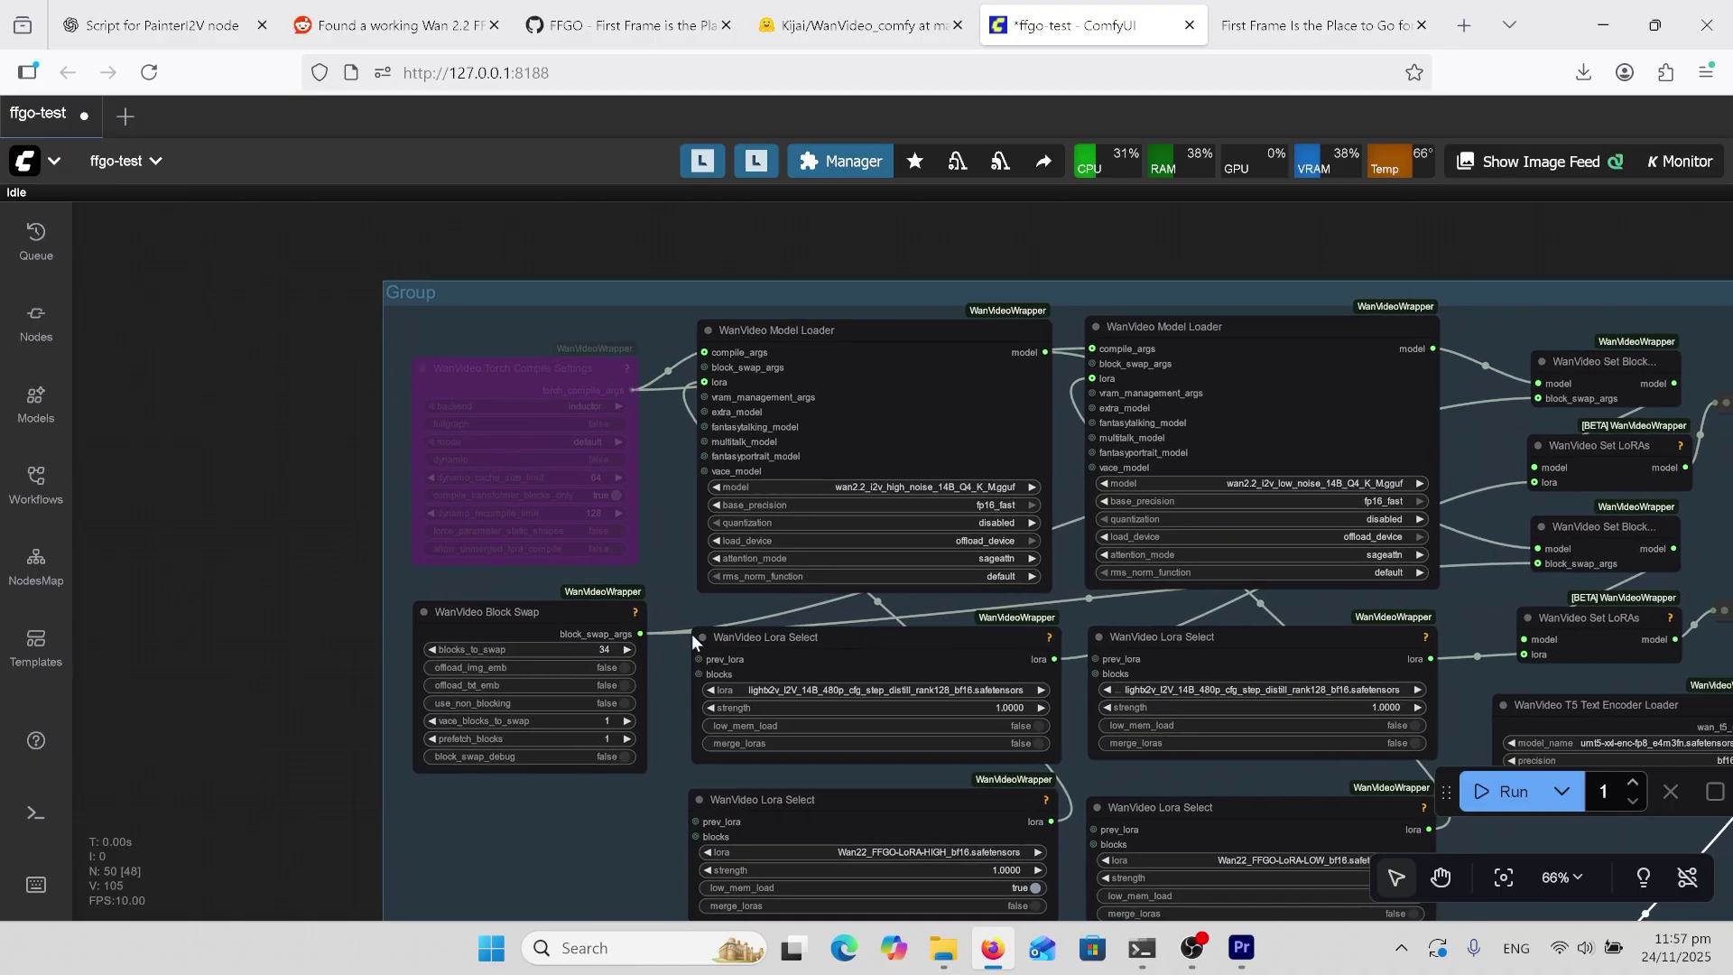
scroll(866, 542, up, 9)
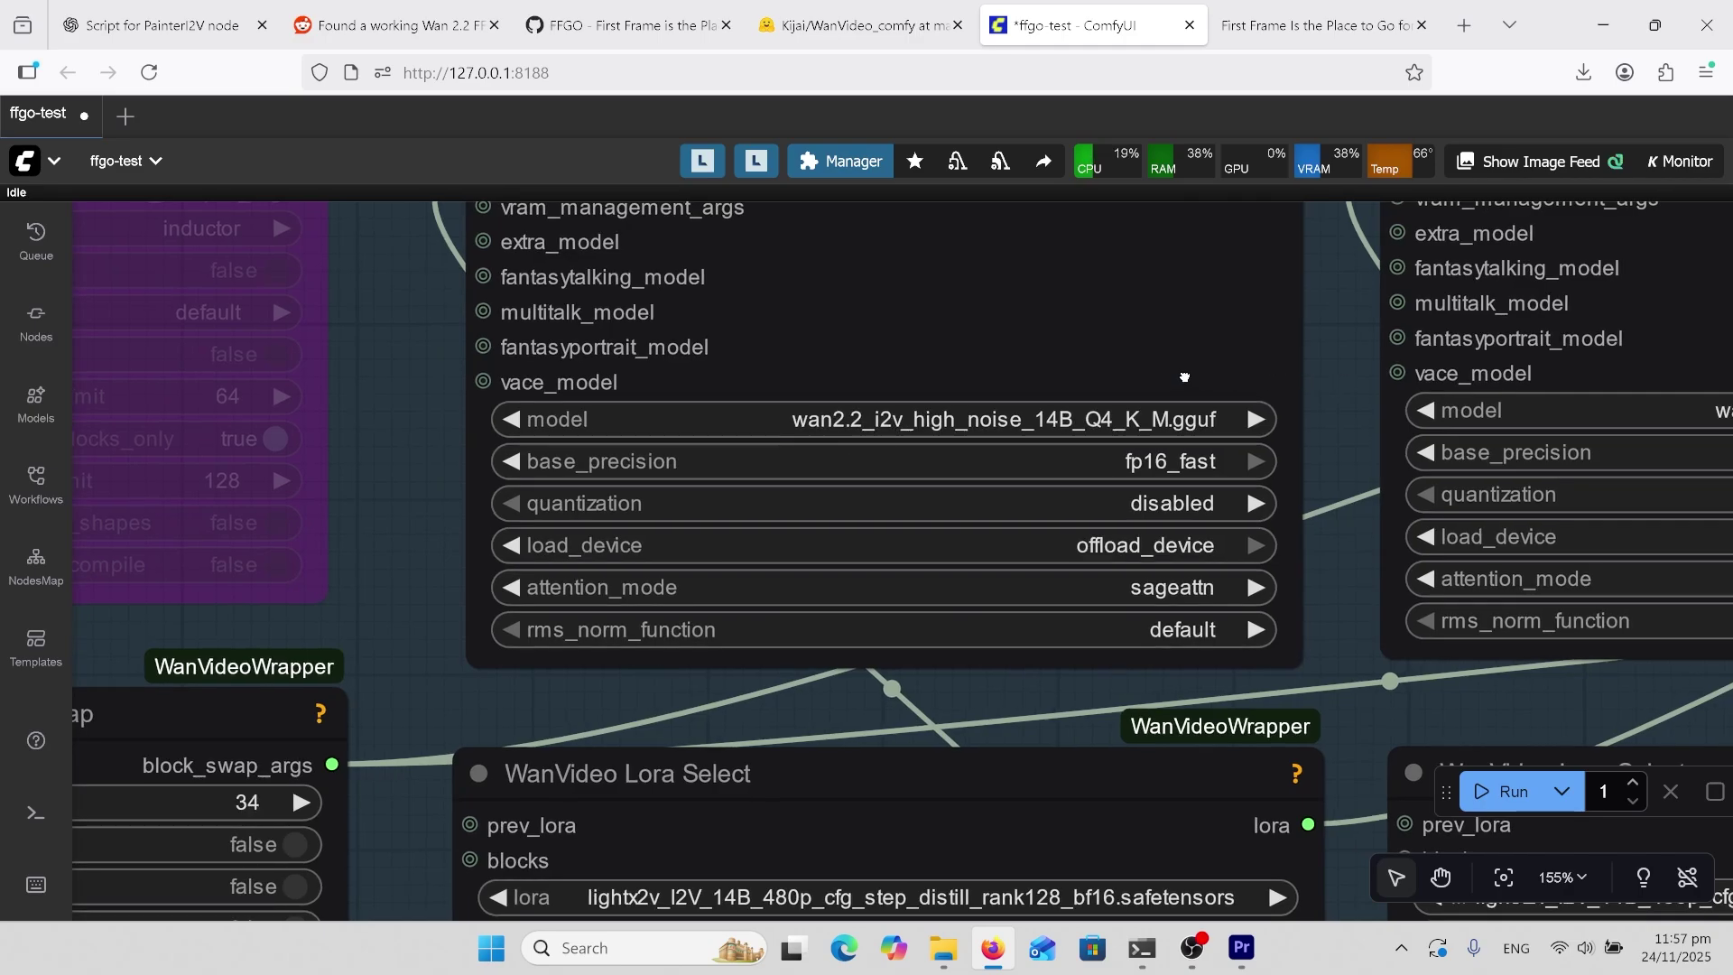
scroll(1345, 378, right, 5)
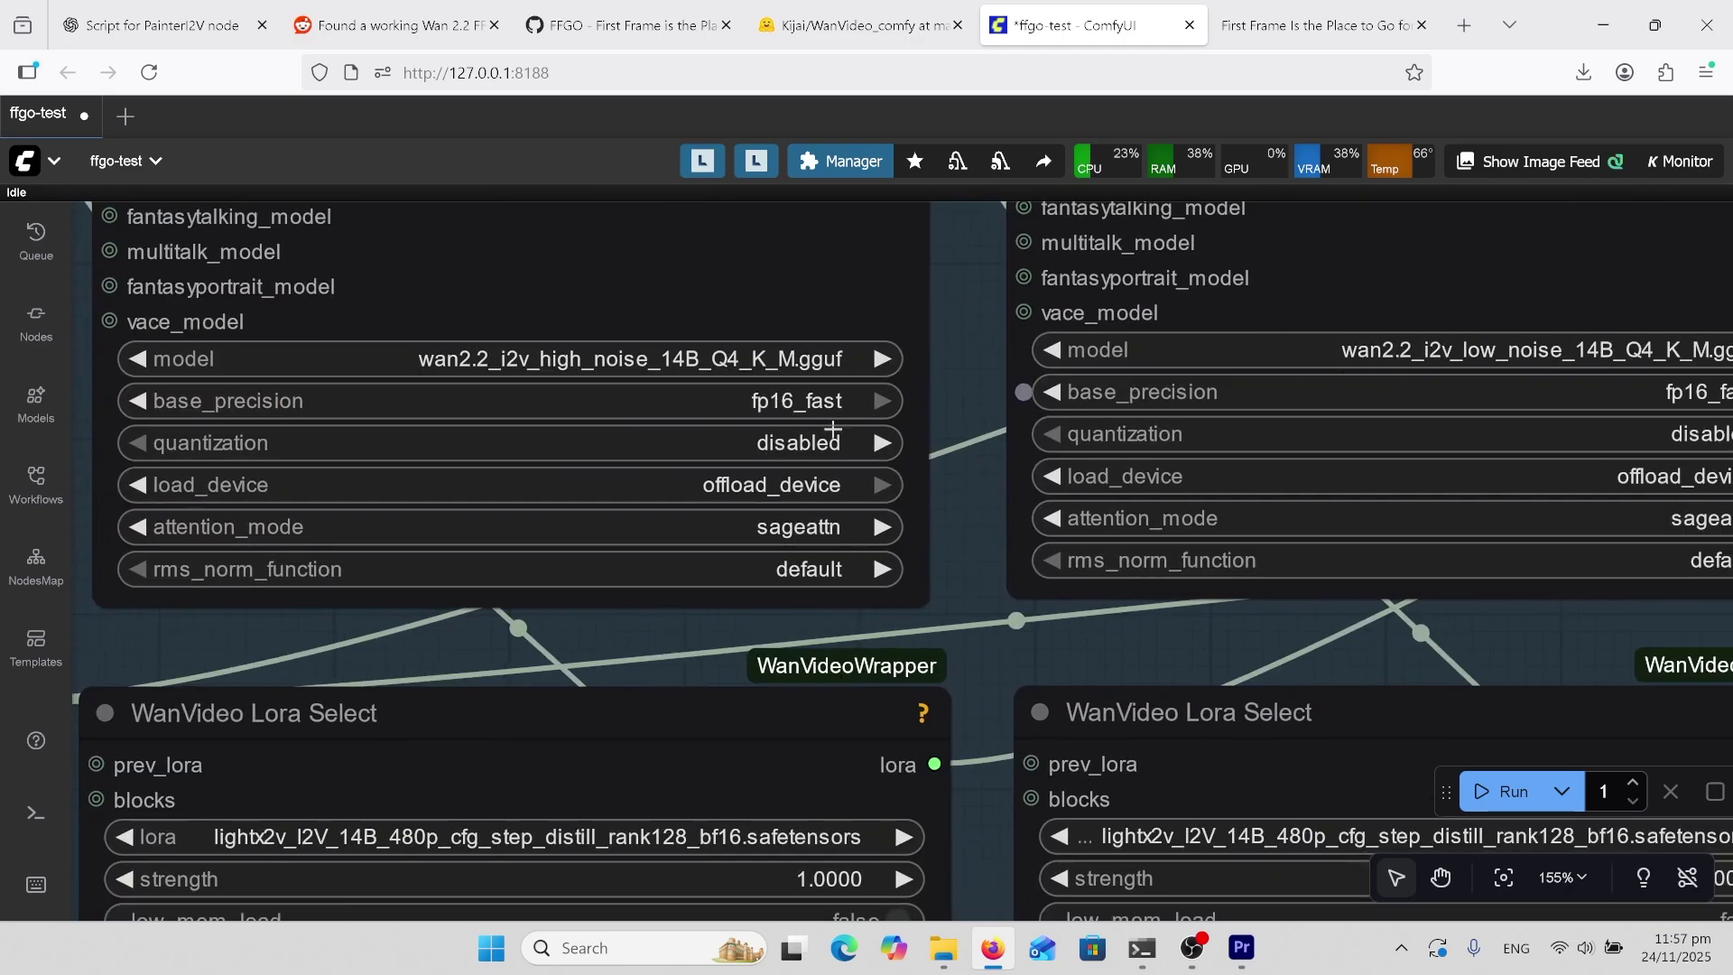
scroll(984, 291, down, 3)
scroll(984, 283, down, 1)
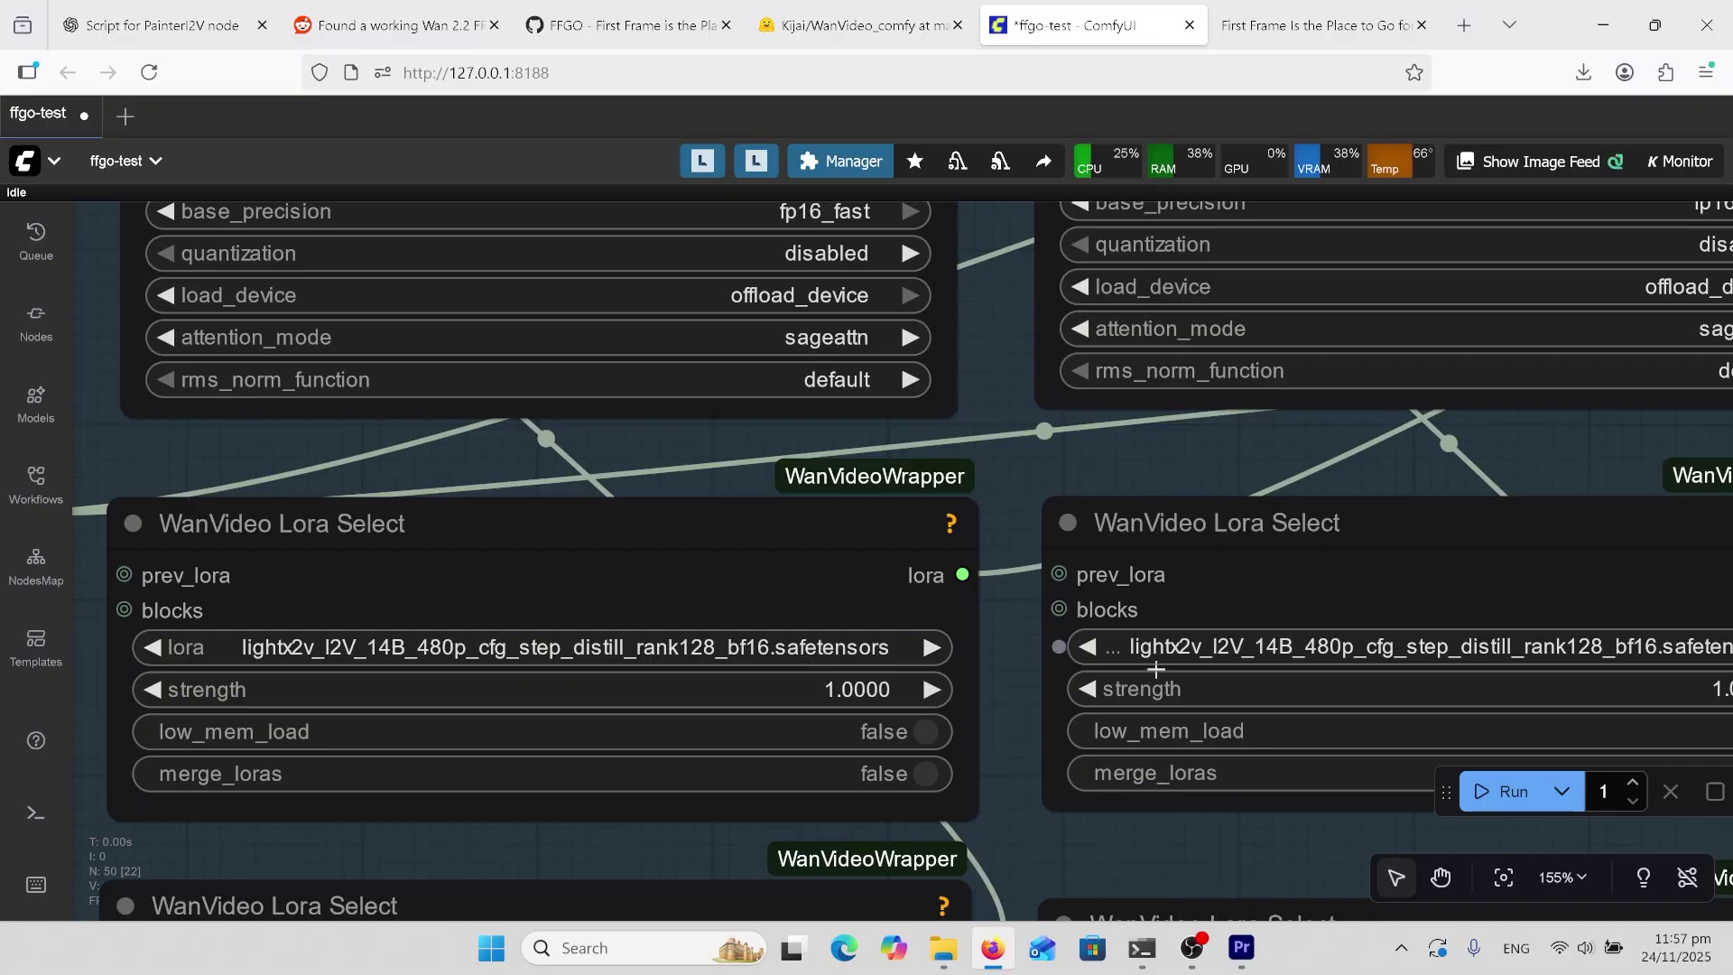
scroll(907, 686, down, 6)
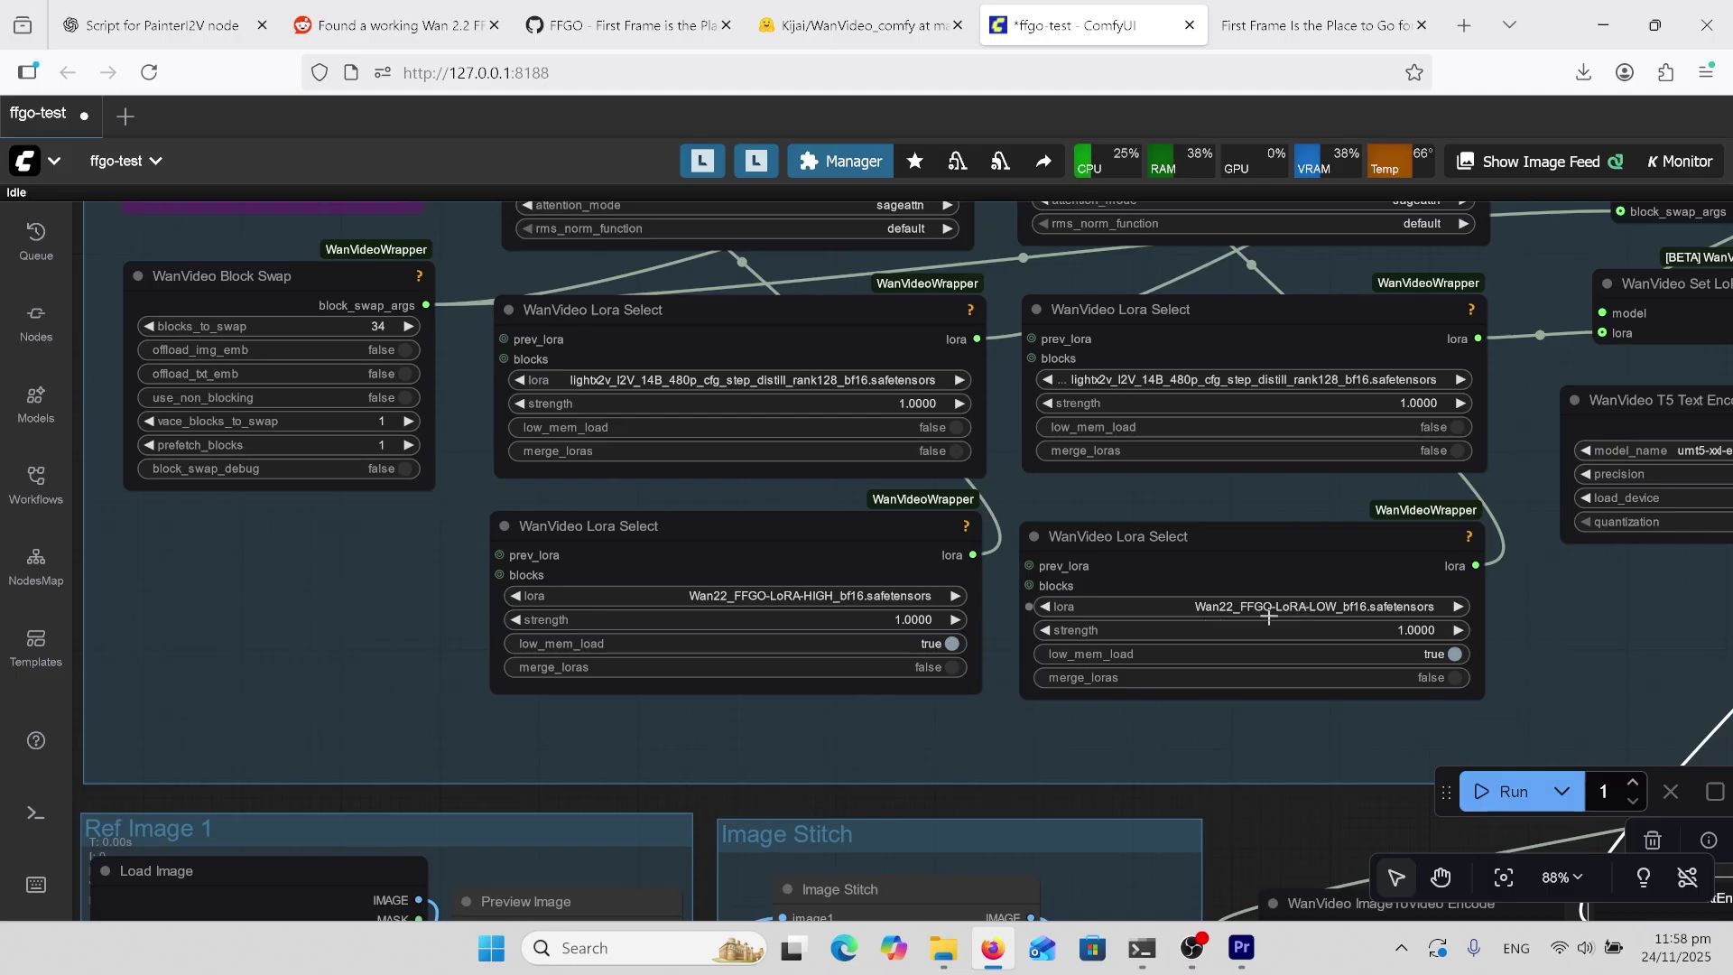
scroll(1219, 670, up, 7)
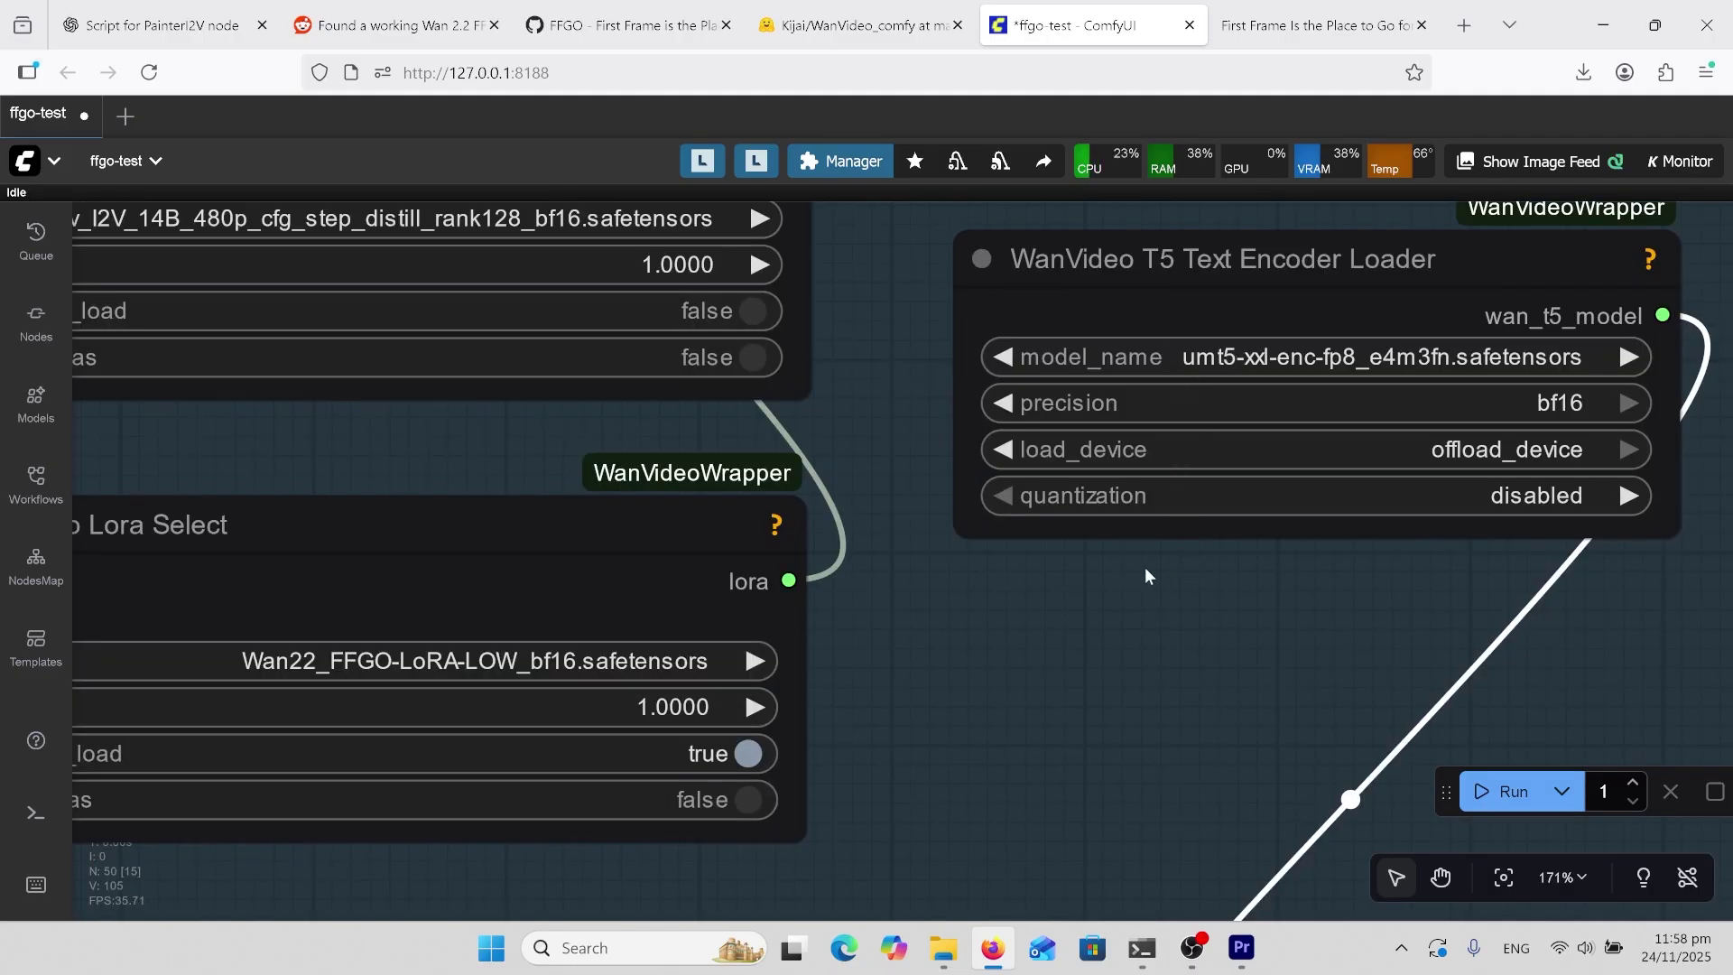
Step: Bring the WanVideo Set LoRAs node with the HIGH and LOW FFGO LoRAs into view
drag(1144, 567, 1021, 754)
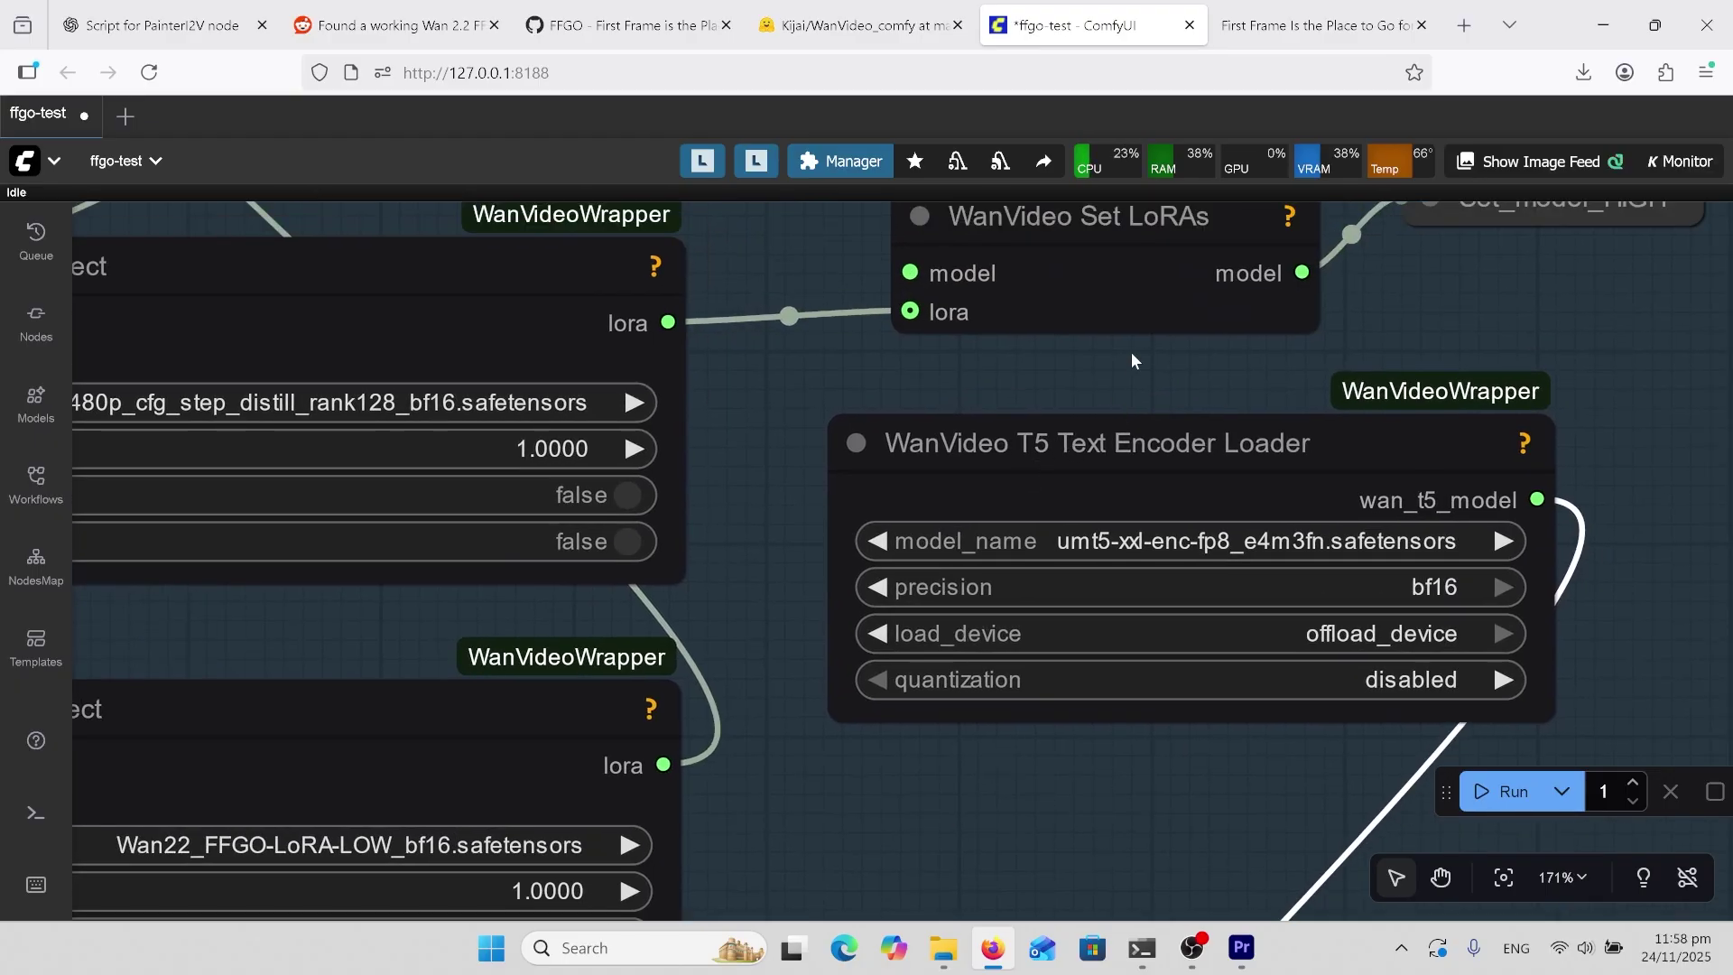
scroll(1120, 361, down, 12)
scroll(753, 404, up, 2)
scroll(993, 533, up, 12)
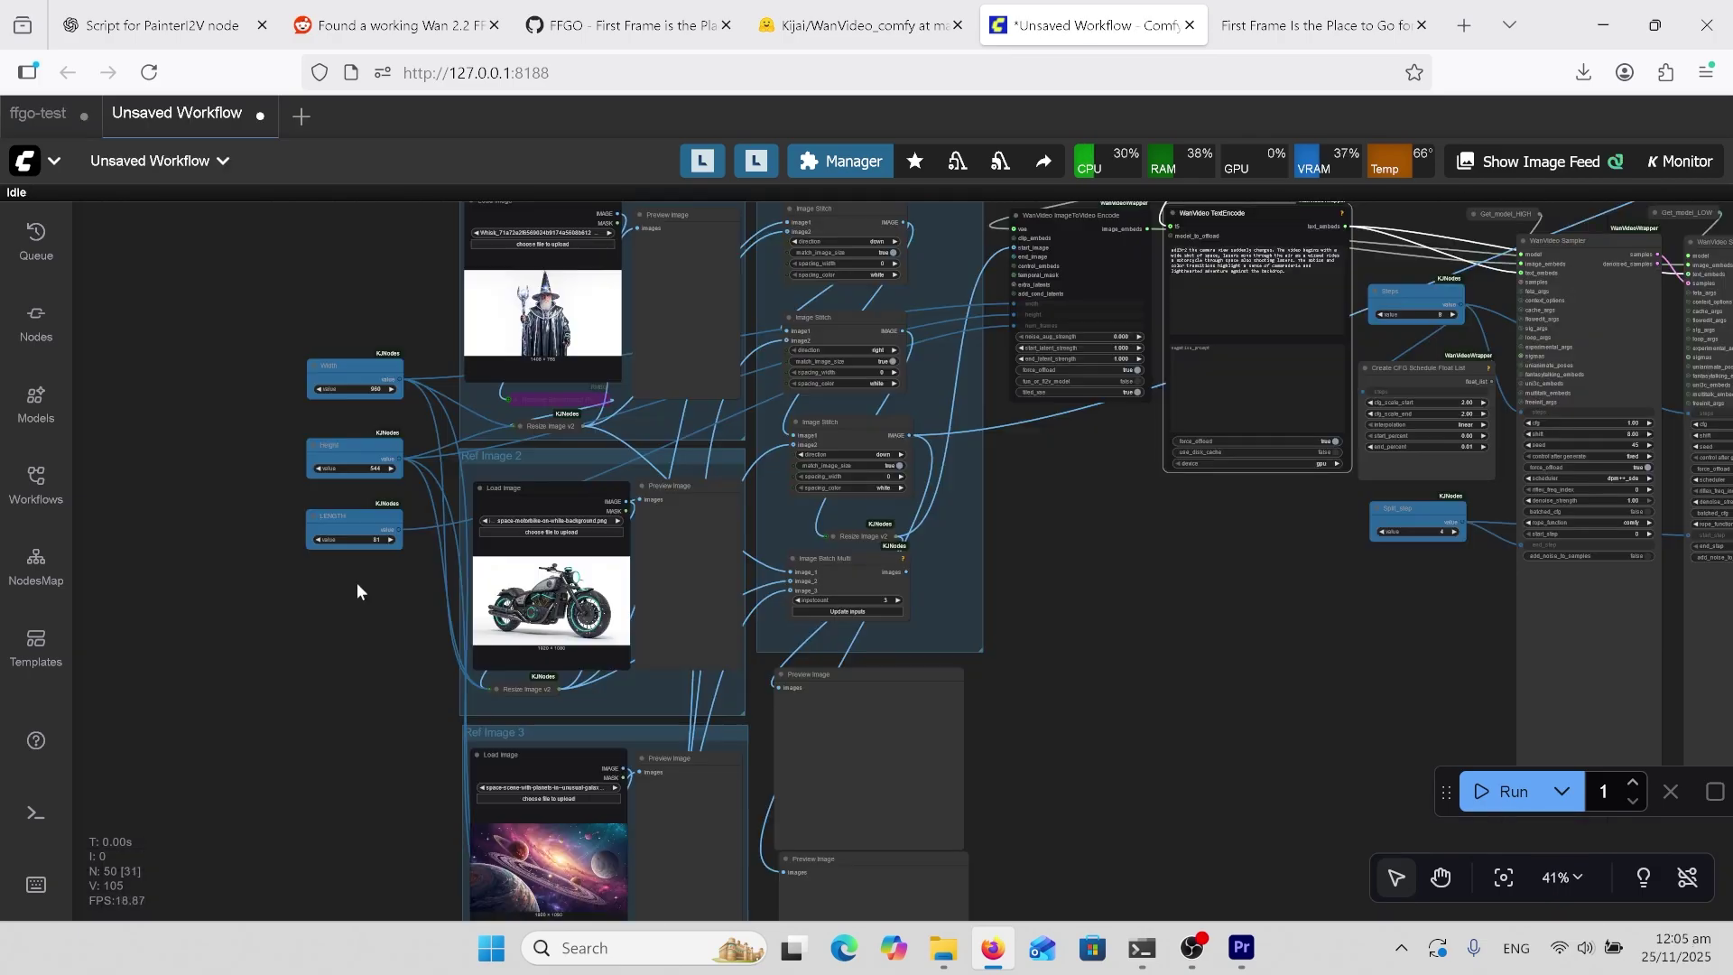
Step: Pan to the new workflow's wizard, motorbike and space reference groups and its prompt
drag(356, 583, 396, 680)
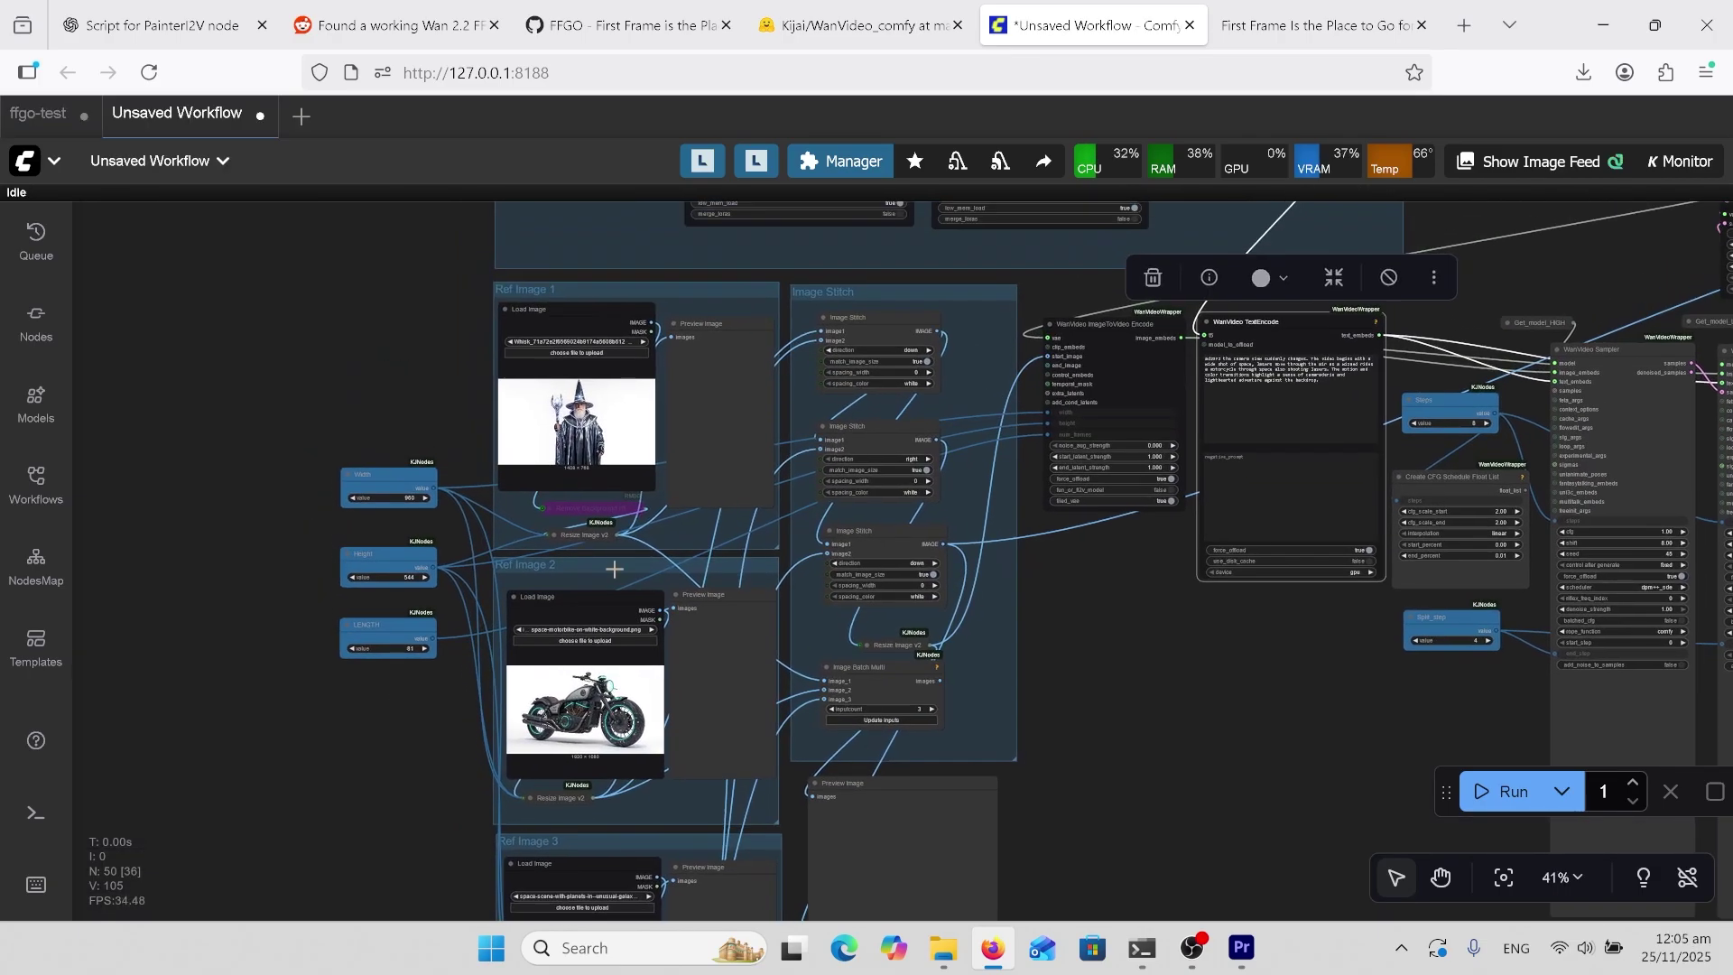
scroll(623, 561, up, 10)
scroll(616, 551, down, 1)
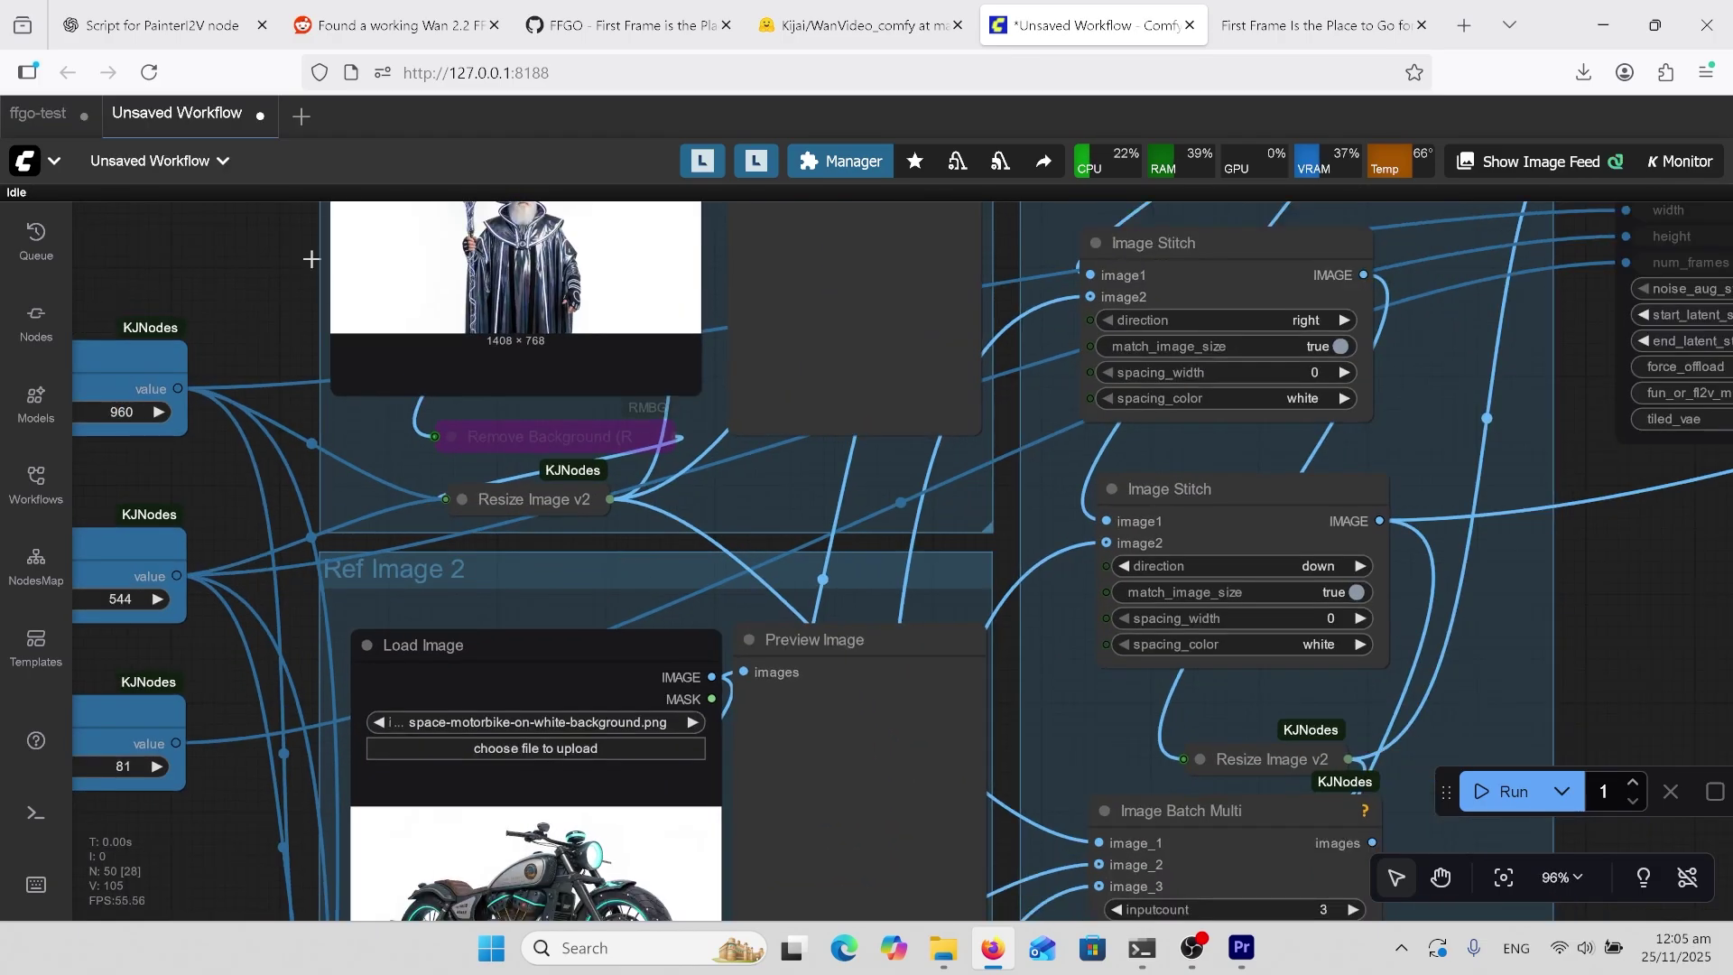
scroll(380, 403, down, 8)
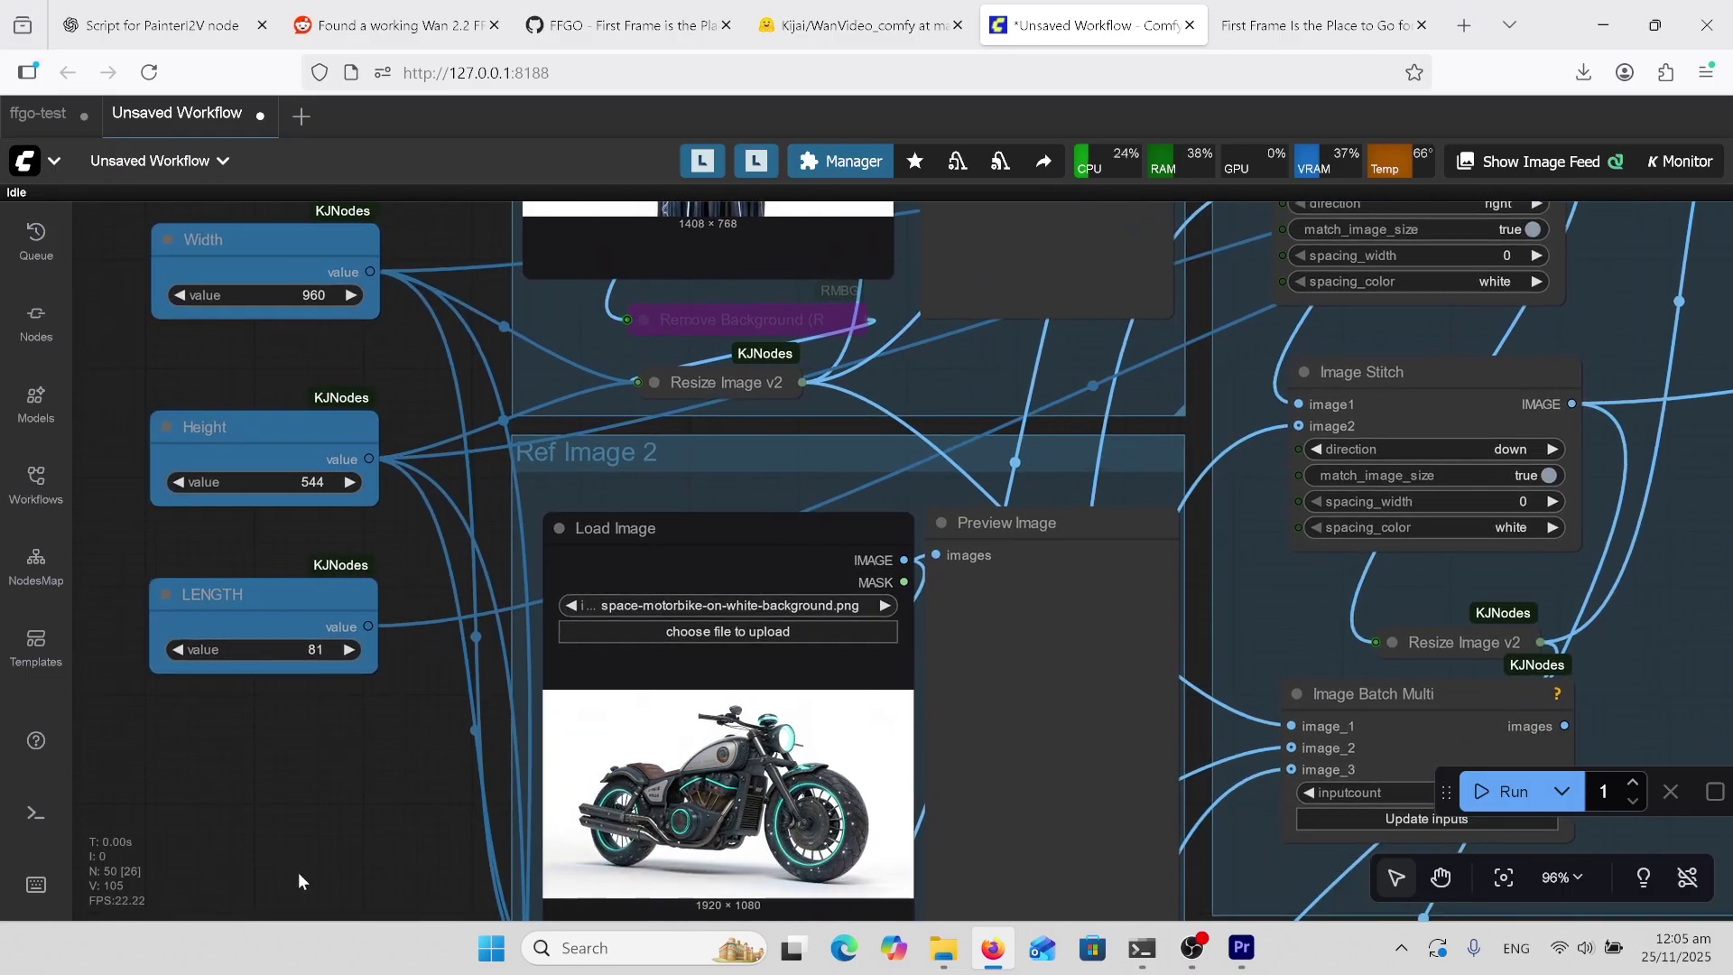
scroll(380, 404, down, 3)
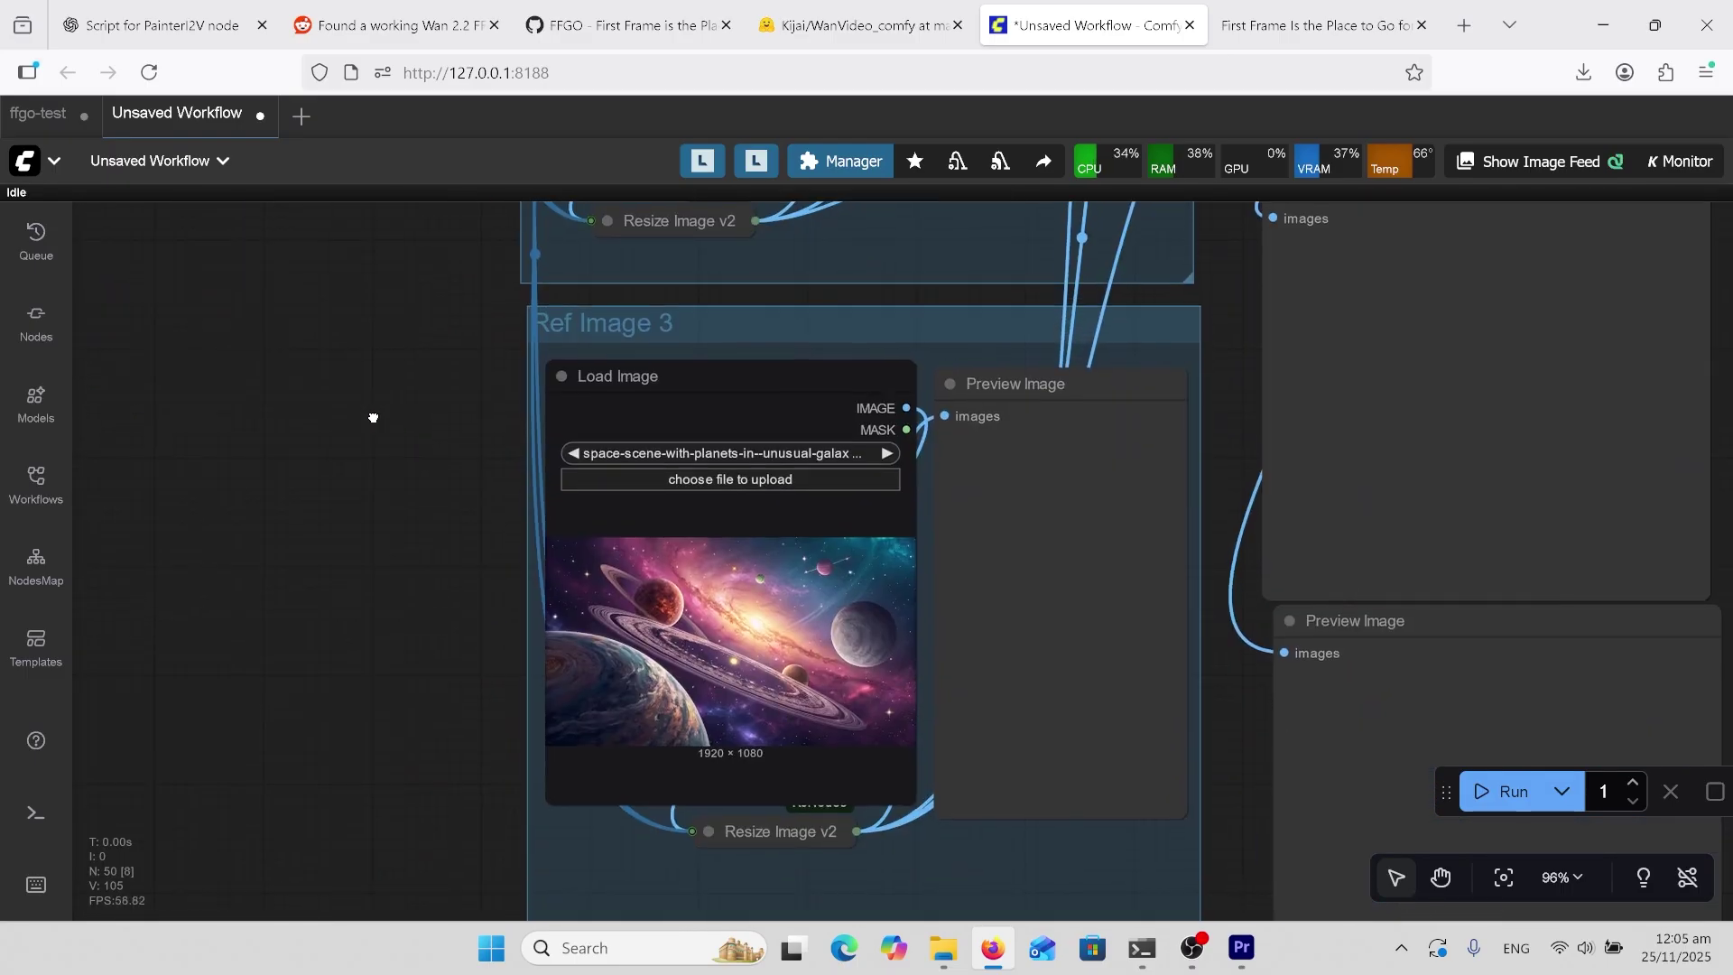
scroll(372, 414, up, 4)
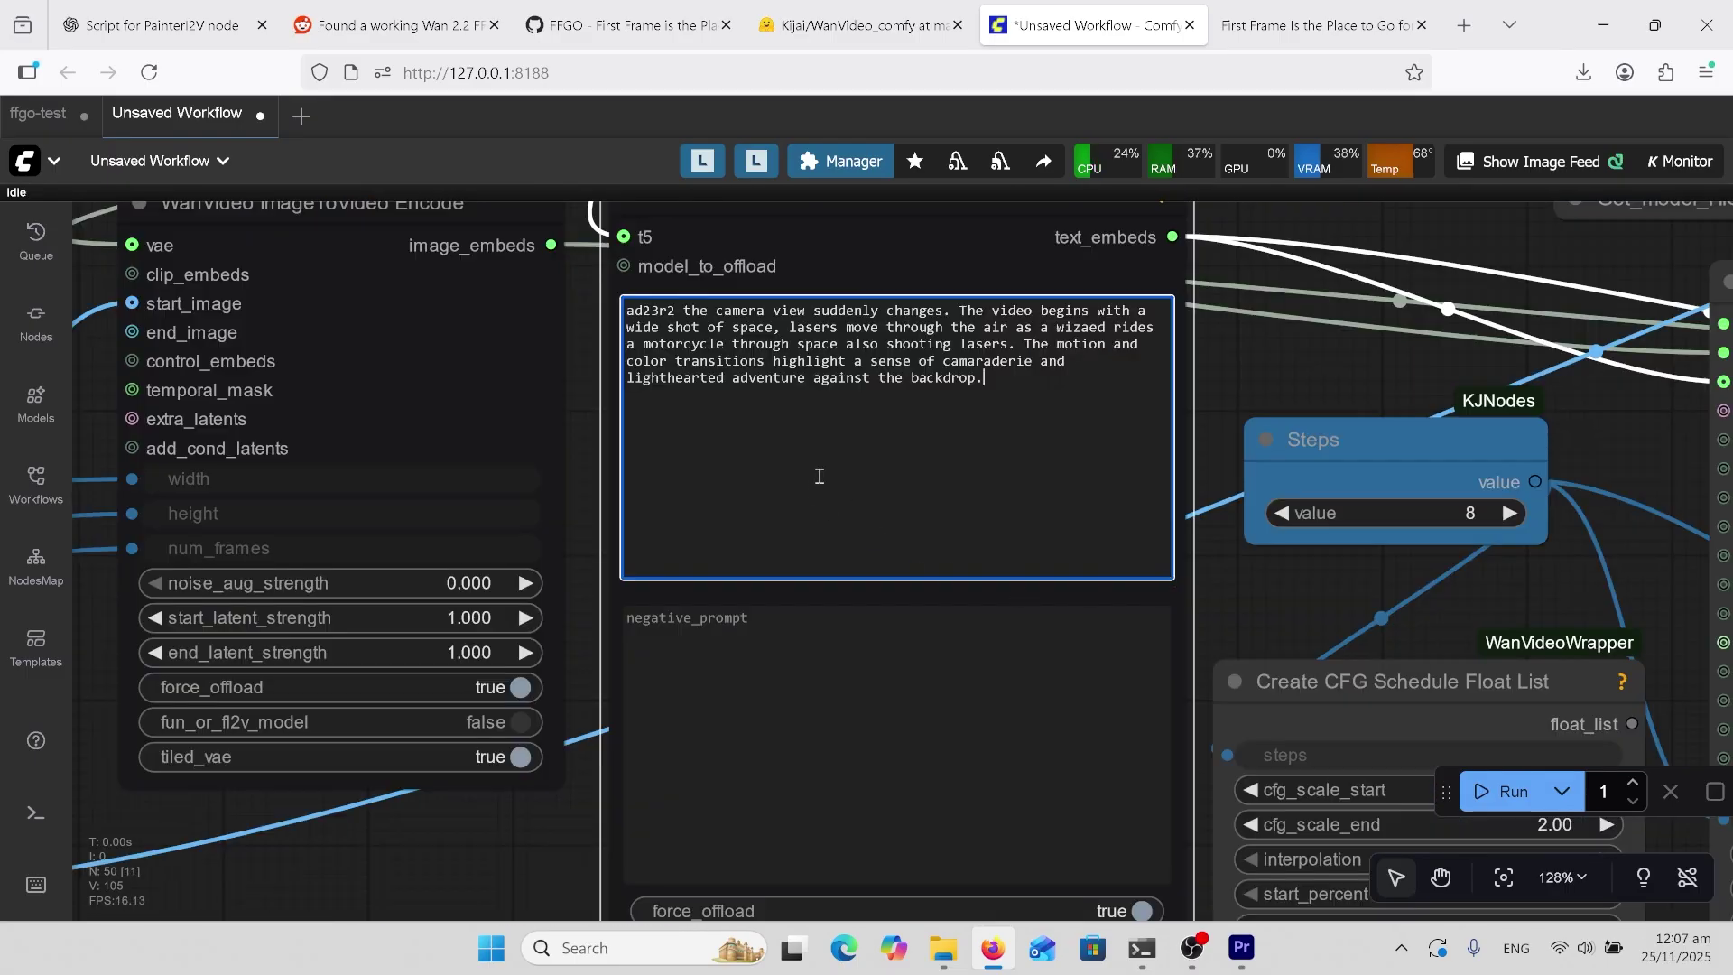